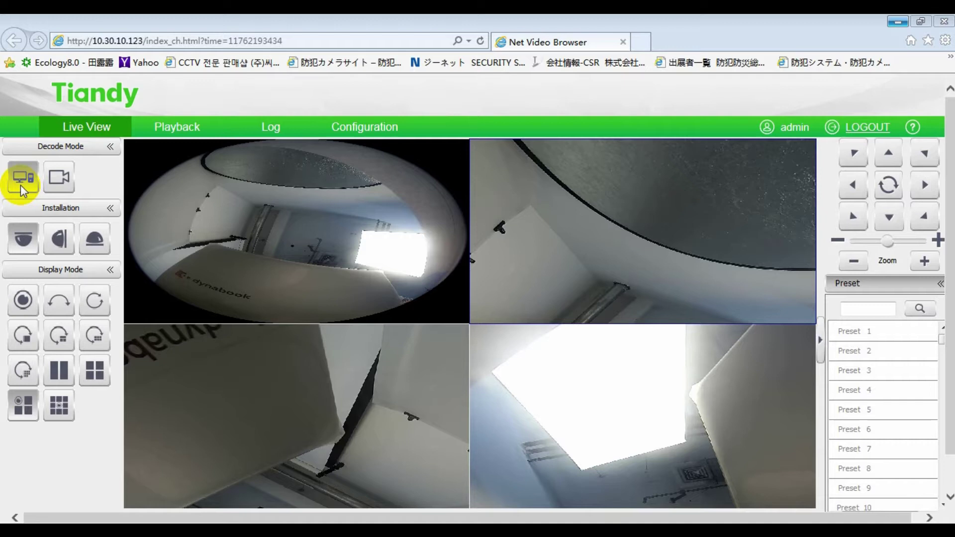
Compare the camera-side decode mode with Software Decode in the live view, finishing on Software Decode.
{"action": "left_click", "coordinate": [59, 182]}
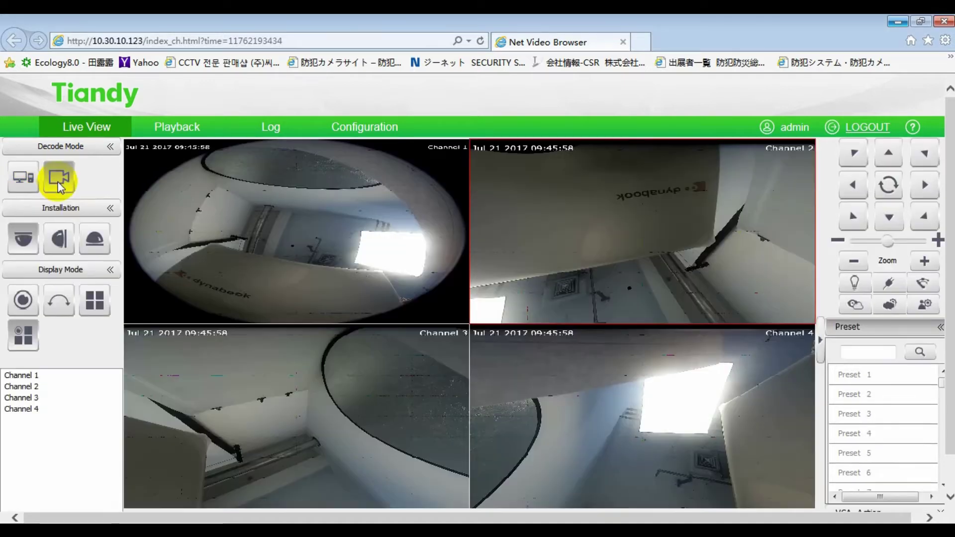
{"action": "left_click", "coordinate": [27, 183]}
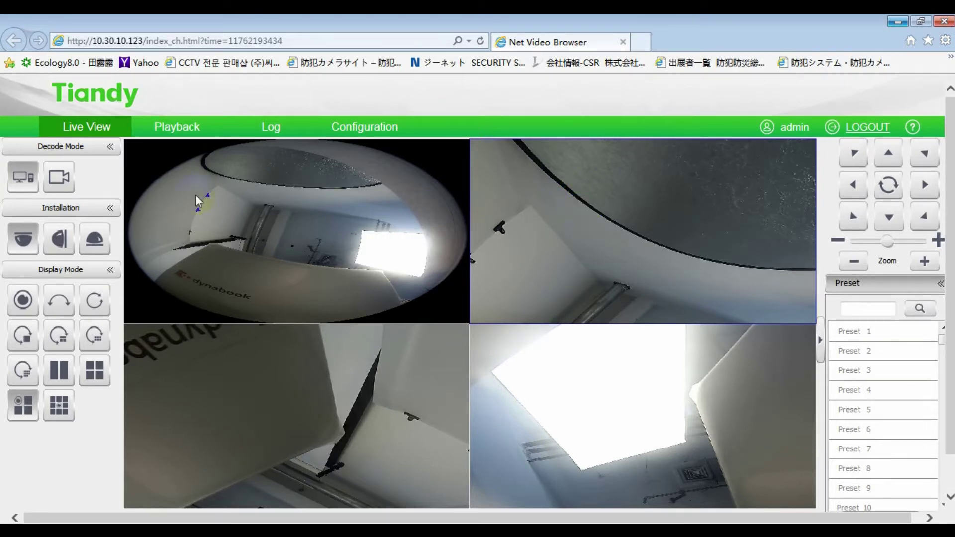
{"action": "left_click", "coordinate": [59, 178]}
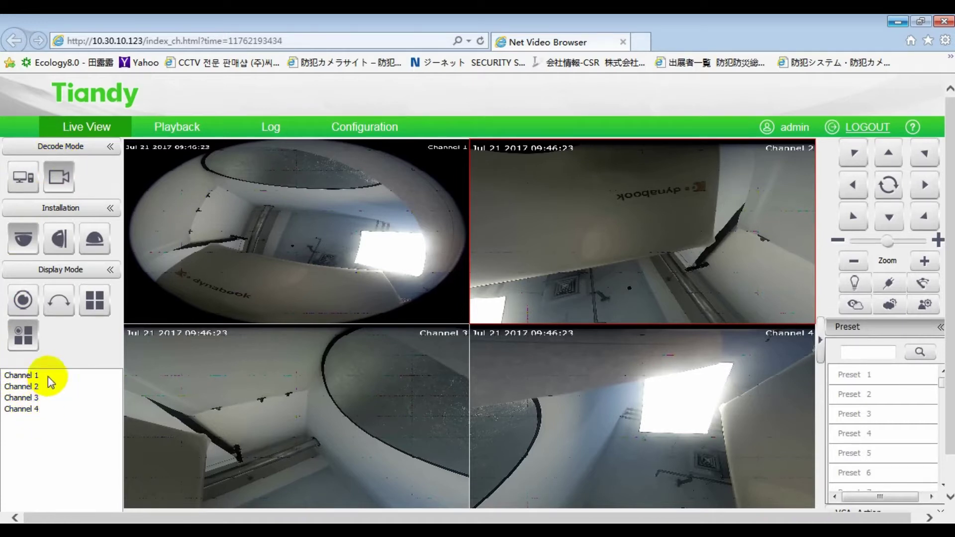
{"action": "left_click", "coordinate": [33, 180]}
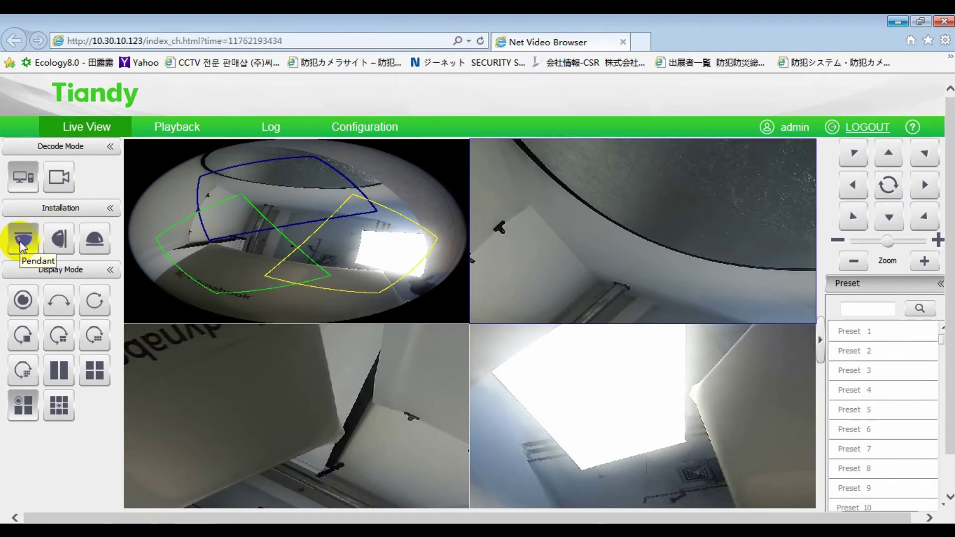
Choose the Pendant installation type, and switch it to Wallmount to compare the resulting live view.
{"action": "left_click", "coordinate": [28, 247]}
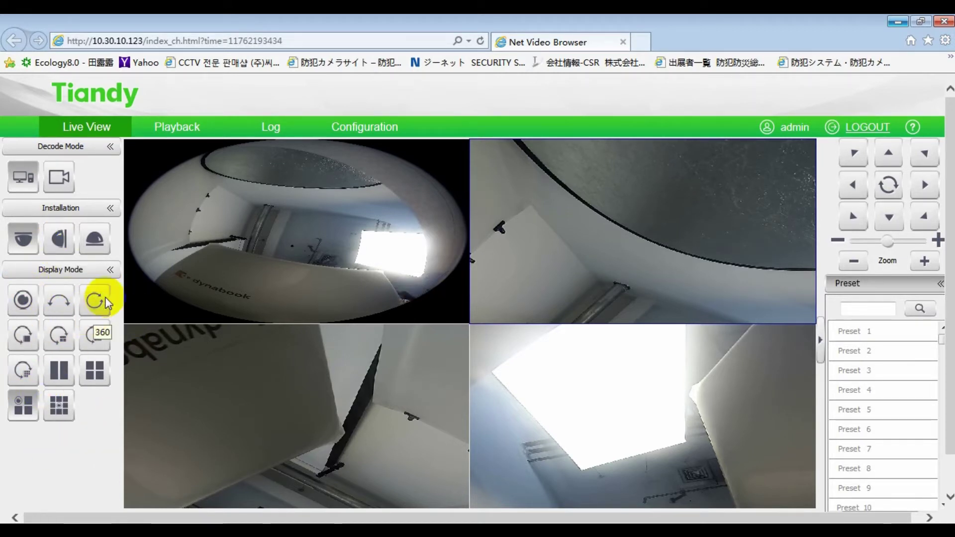
{"action": "left_click", "coordinate": [59, 248]}
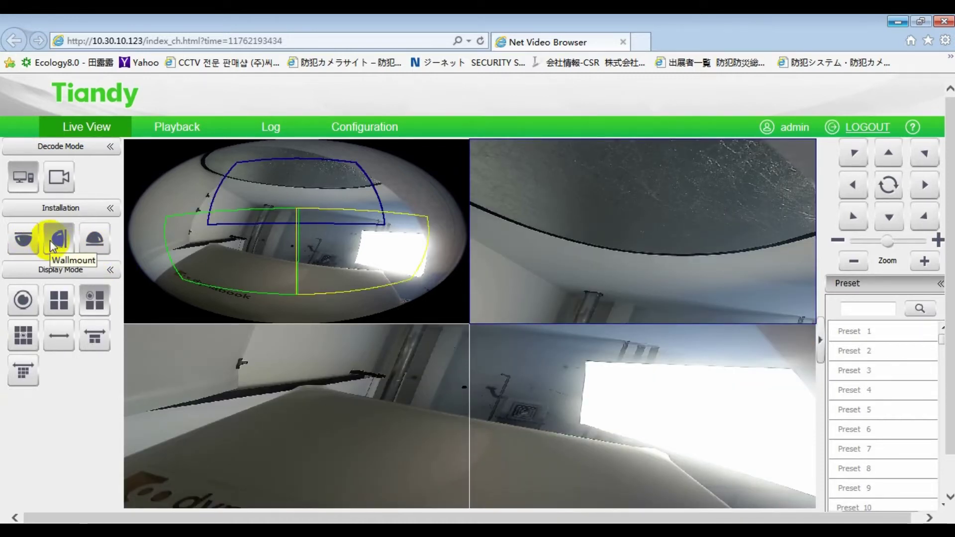
{"action": "left_click", "coordinate": [53, 245]}
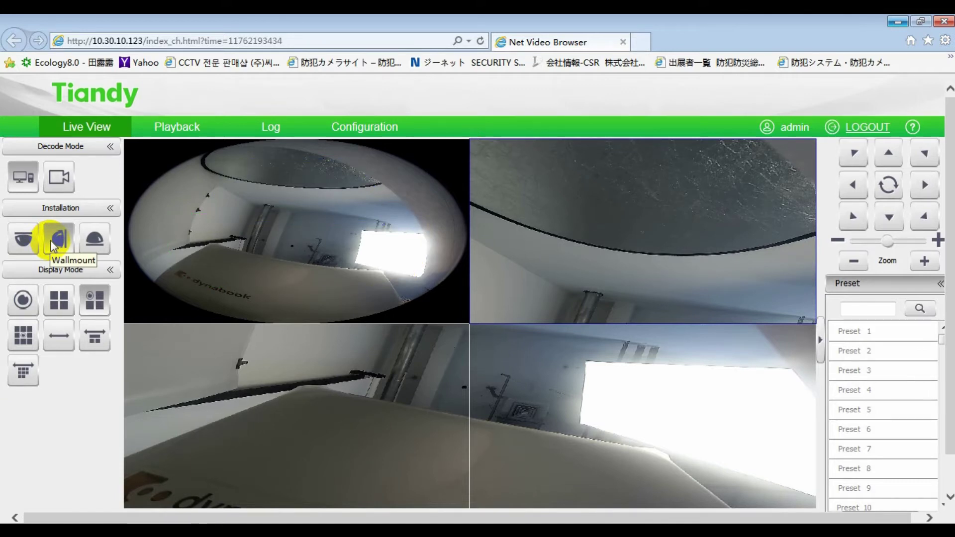
View each Wallmount layout in turn: Fisheye, 4PTZ, fisheye with three and eight PTZ views, Panoramic, and panoramic with three and eight PTZ views.
{"action": "left_click", "coordinate": [23, 300]}
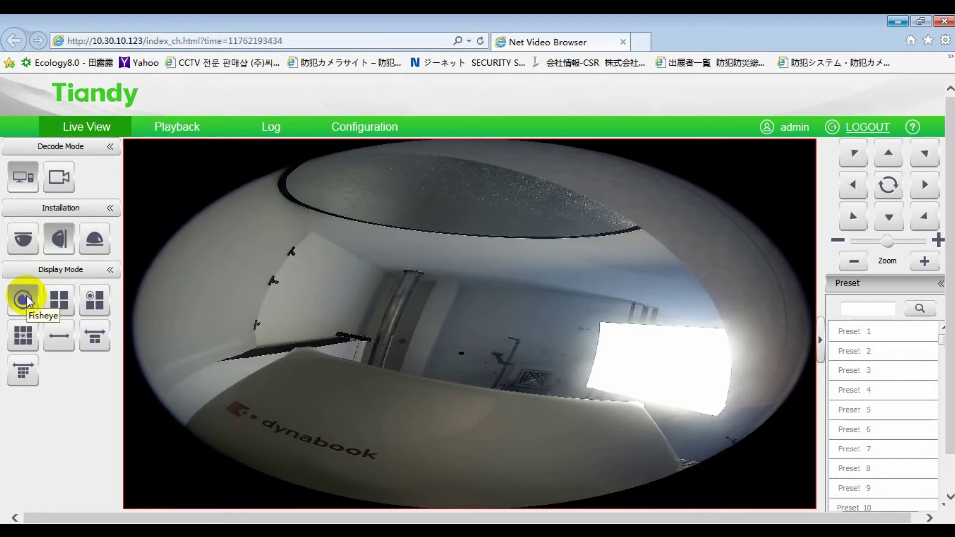
{"action": "left_click", "coordinate": [58, 301]}
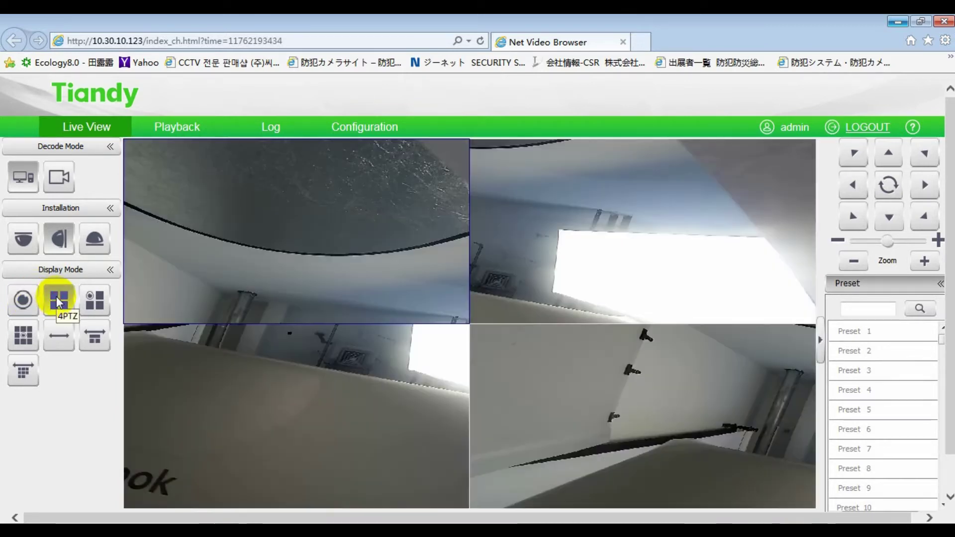
{"action": "left_click", "coordinate": [91, 301]}
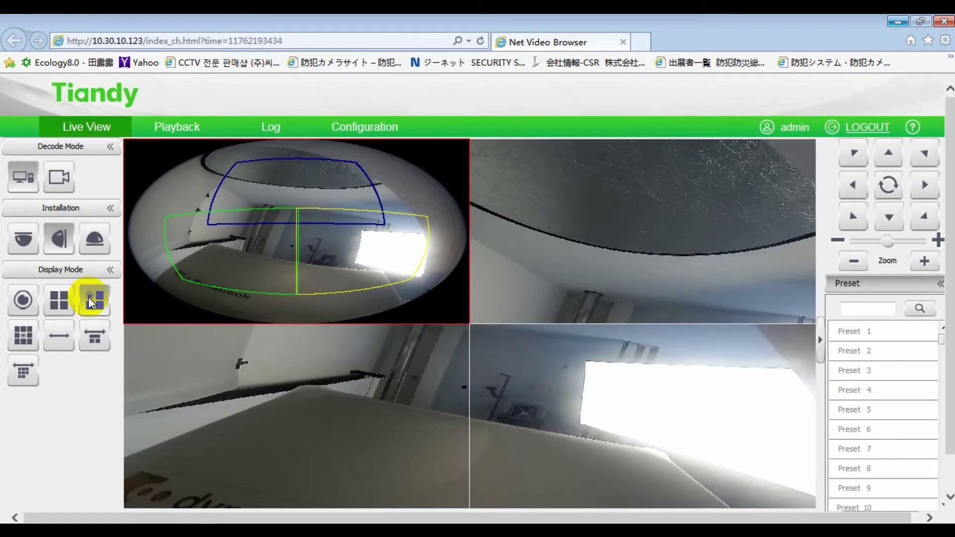
{"action": "left_click", "coordinate": [23, 332]}
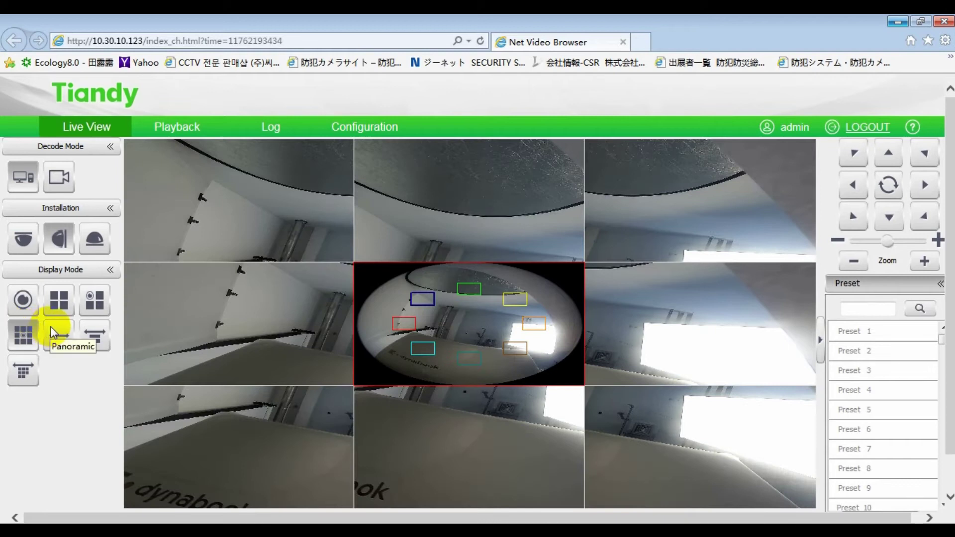
{"action": "left_click", "coordinate": [55, 333]}
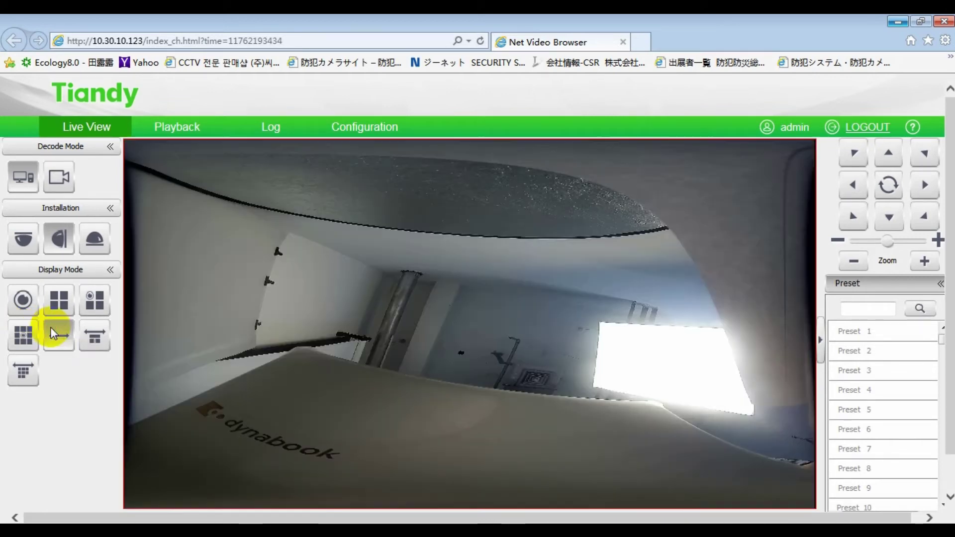
{"action": "left_click", "coordinate": [88, 335]}
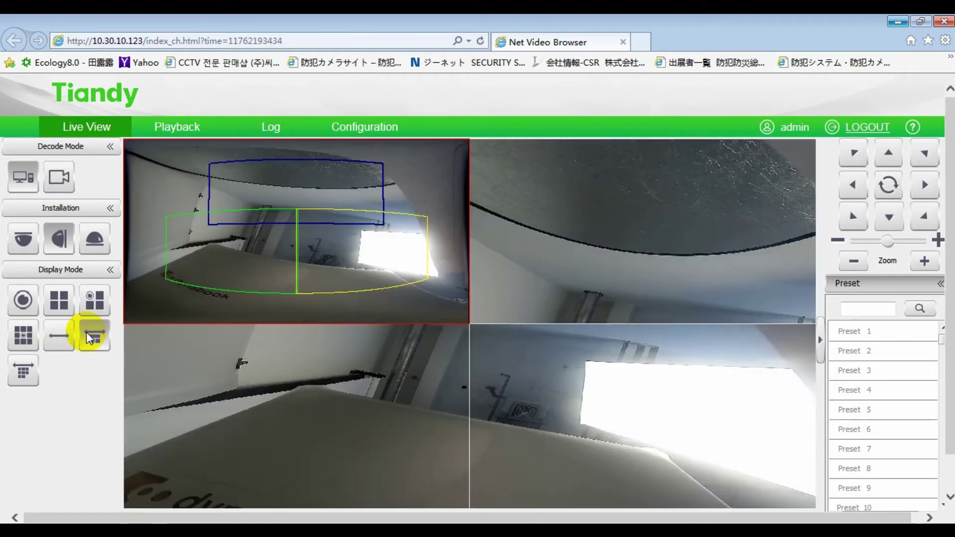
{"action": "left_click", "coordinate": [27, 372]}
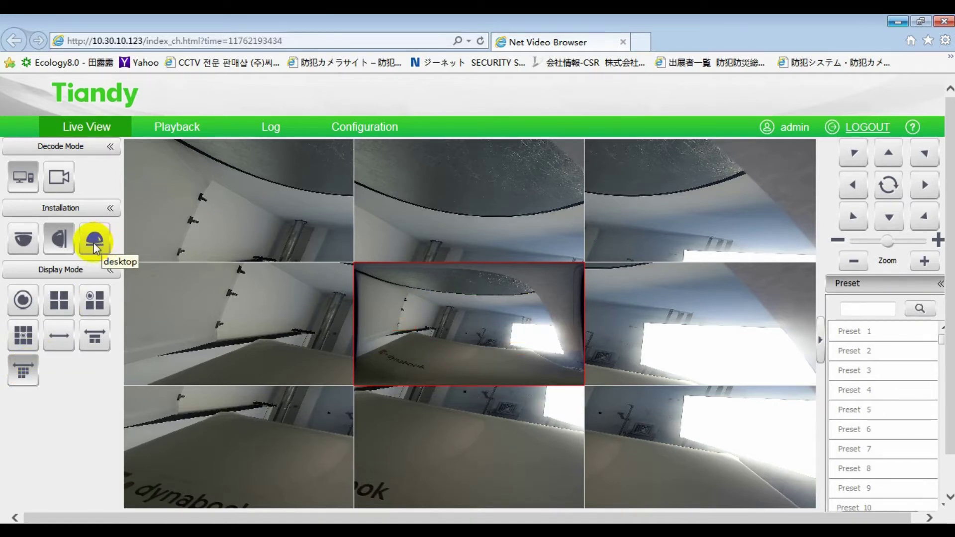
Switch the installation type to desktop and view the Fisheye, two-strip panorama and 360 layouts.
{"action": "left_click", "coordinate": [94, 240]}
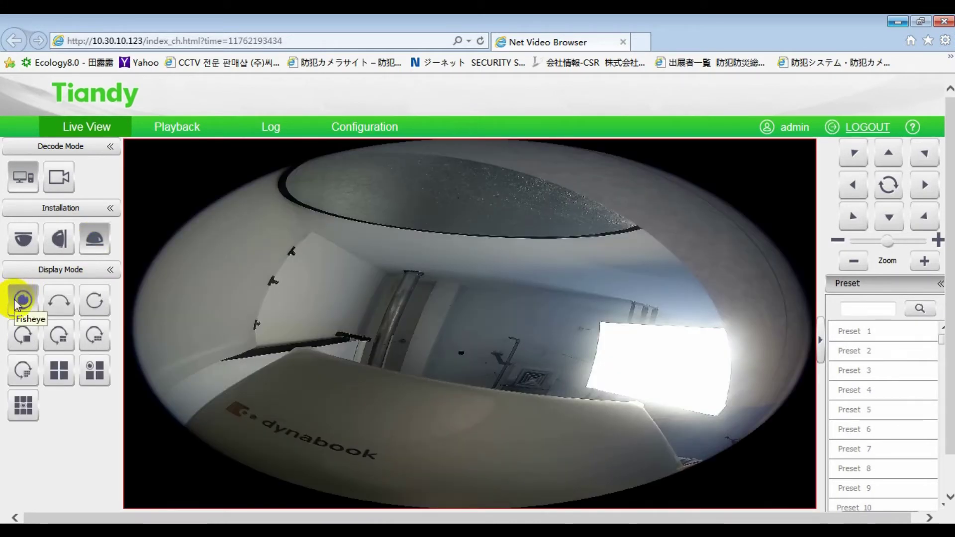
{"action": "left_click", "coordinate": [19, 301]}
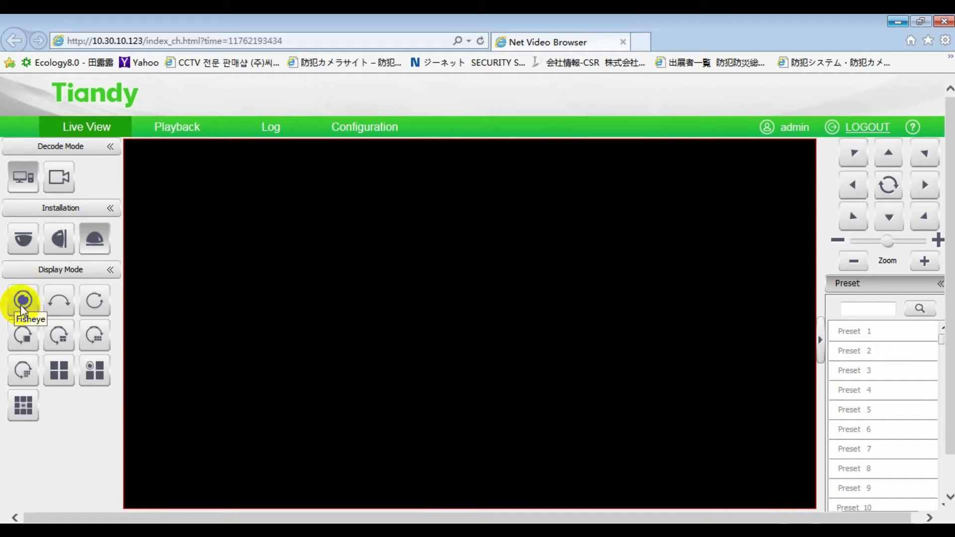
{"action": "left_click", "coordinate": [22, 309]}
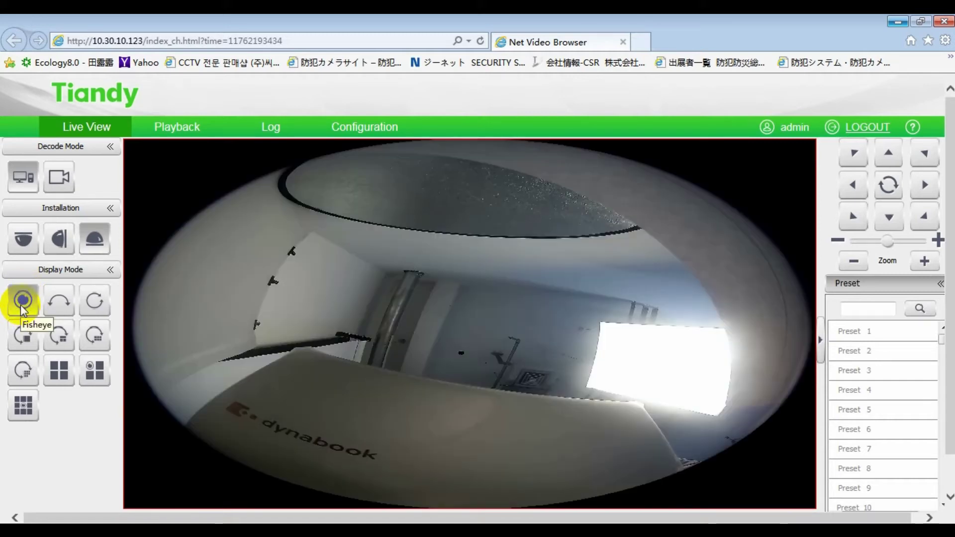
{"action": "left_click", "coordinate": [58, 305]}
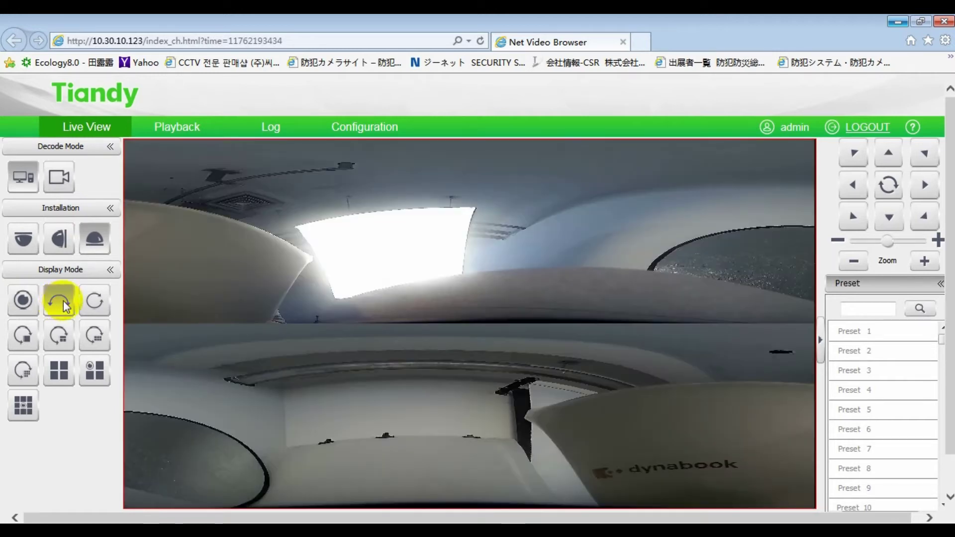
{"action": "left_click", "coordinate": [93, 301]}
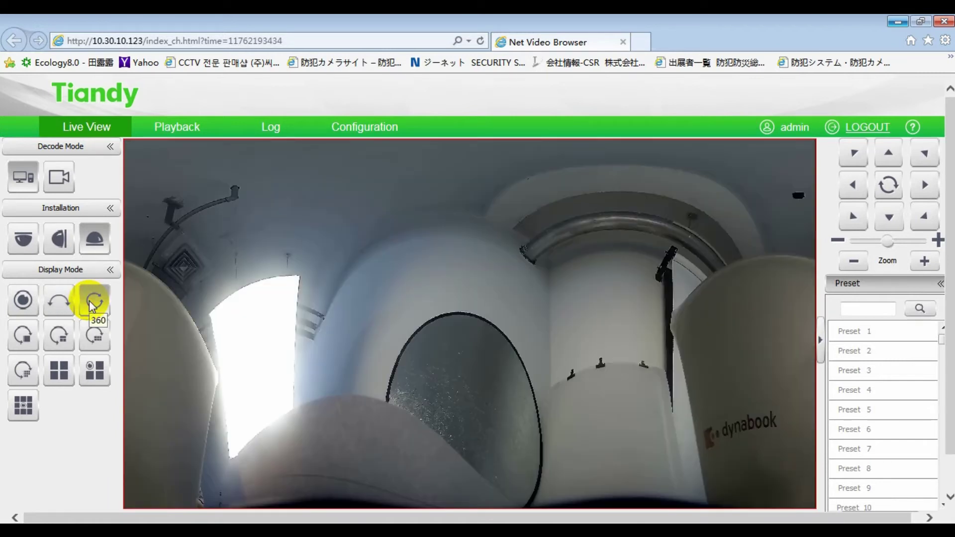
View the desktop layouts that combine the 360 panorama with one, three, six and eight PTZ views.
{"action": "left_click", "coordinate": [20, 332]}
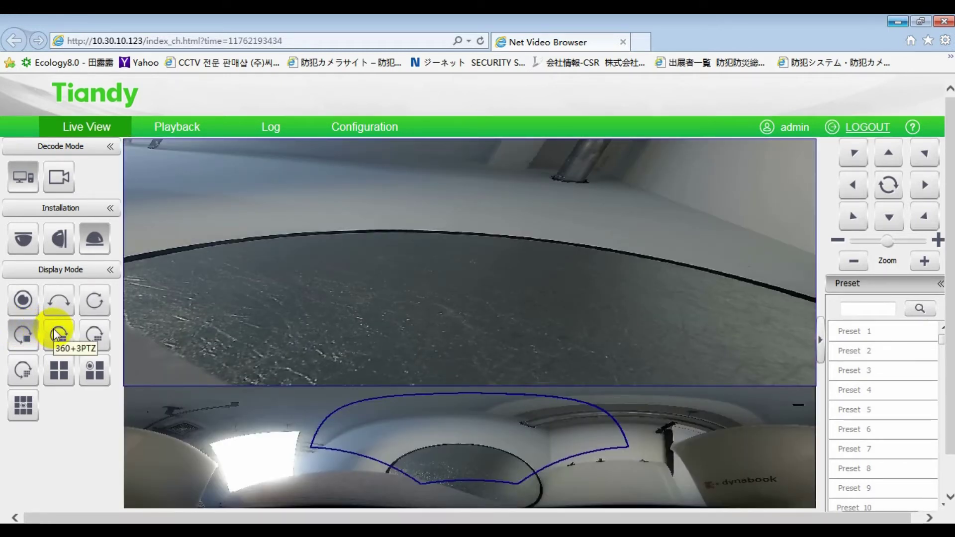
{"action": "left_click", "coordinate": [57, 334]}
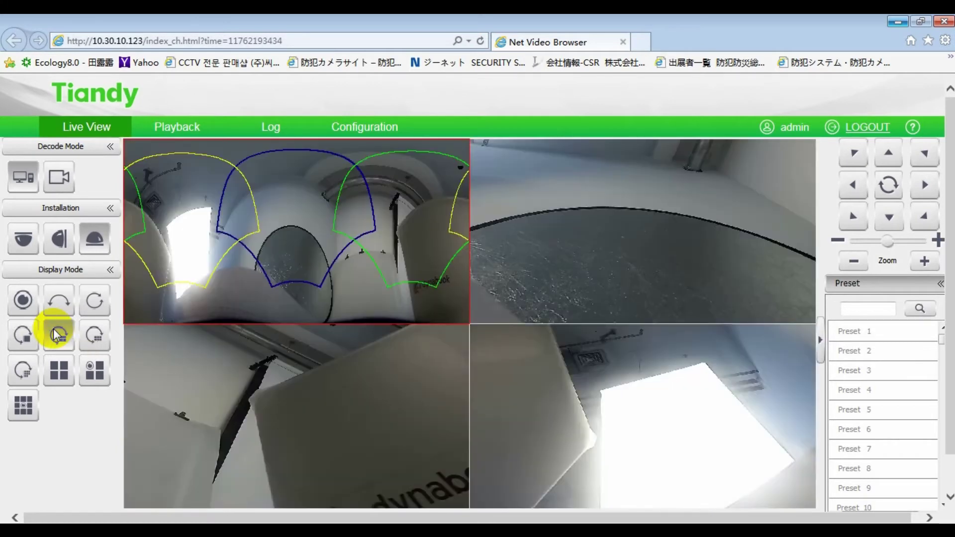
{"action": "left_click", "coordinate": [94, 334]}
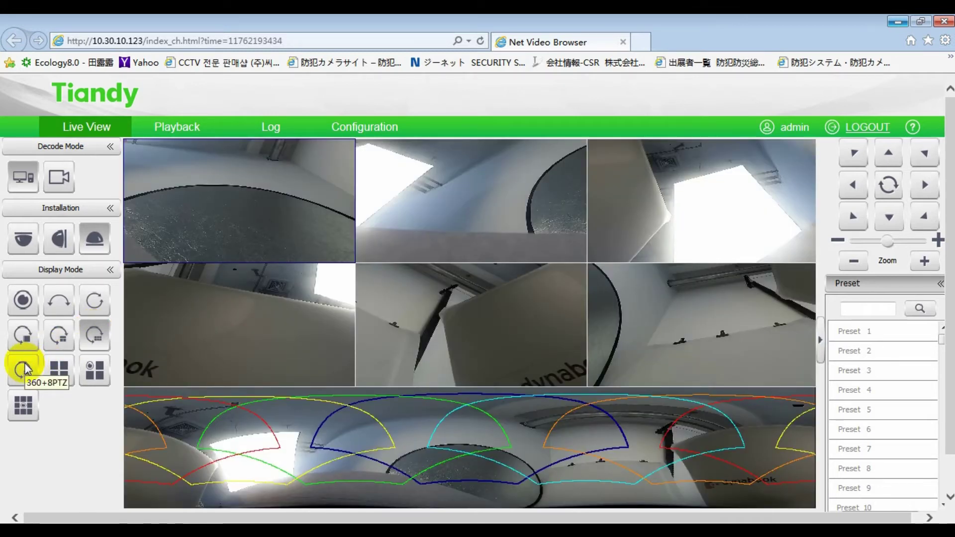
{"action": "left_click", "coordinate": [24, 368]}
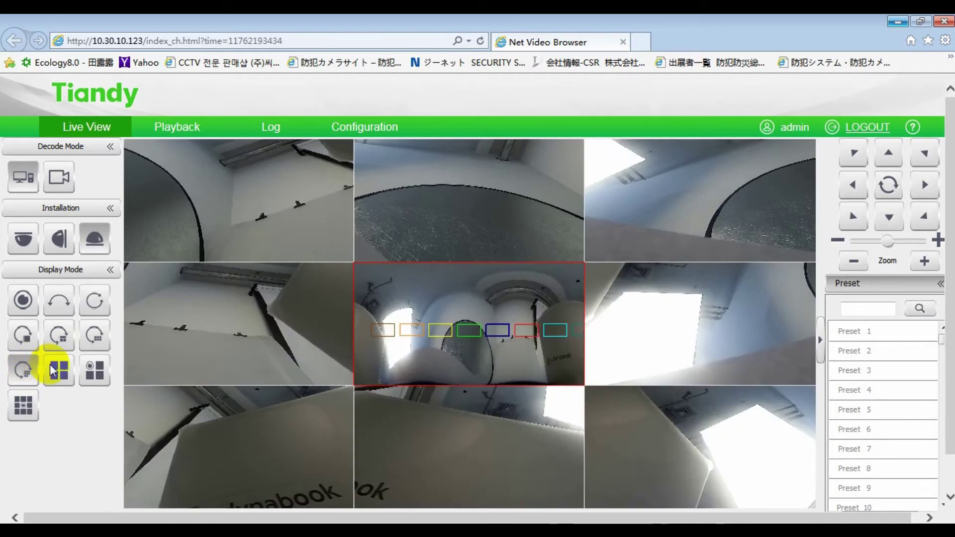
View the desktop 4PTZ, Fisheye+3PTZ and fisheye with eight PTZ views layouts.
{"action": "left_click", "coordinate": [52, 369]}
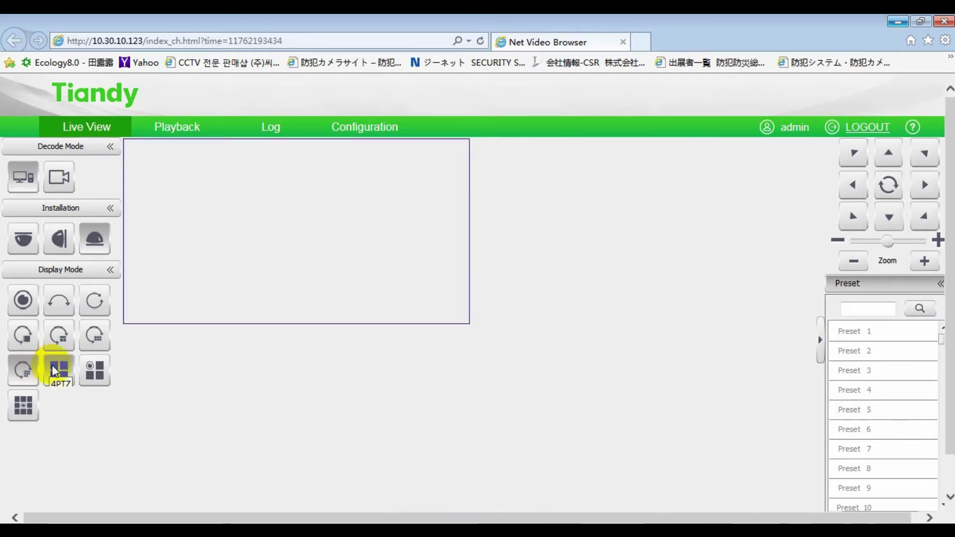
{"action": "left_click", "coordinate": [100, 369]}
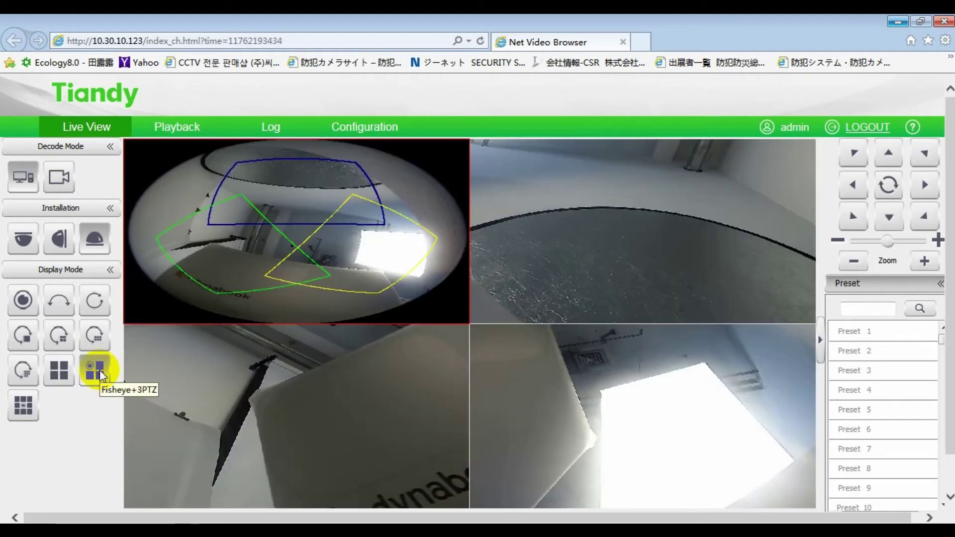
{"action": "left_click", "coordinate": [22, 405]}
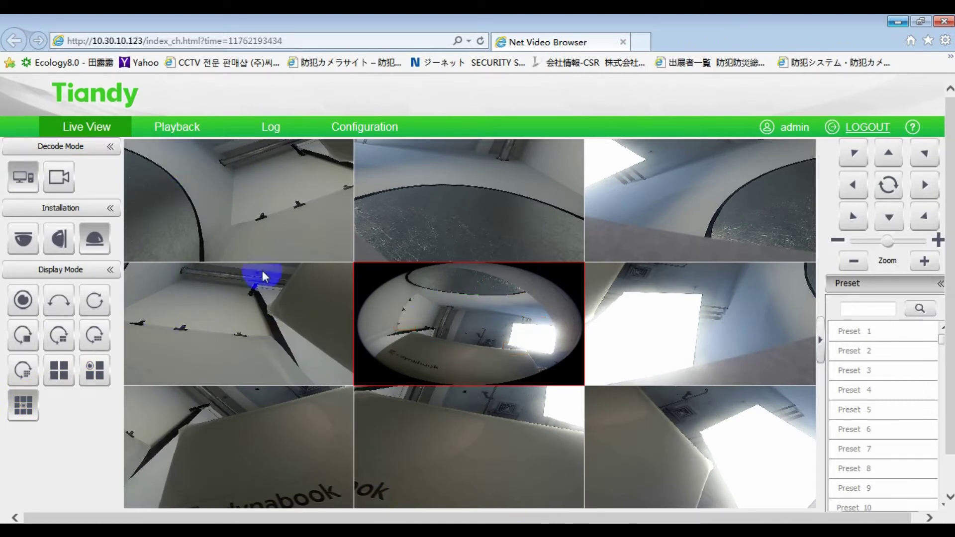
{"action": "left_click", "coordinate": [449, 281]}
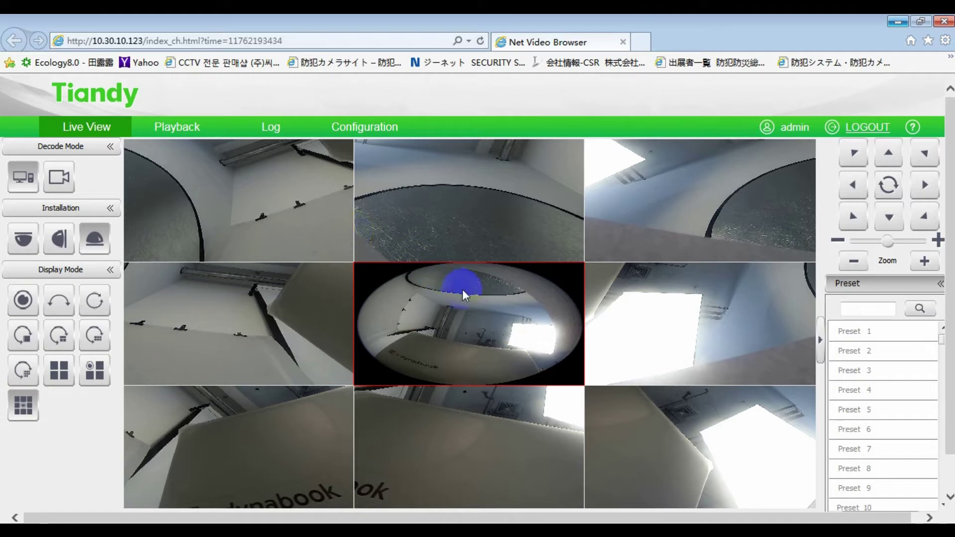
Set the installation type back to Pendant and change from Software Decode to the camera-side decode mode.
{"action": "left_click", "coordinate": [23, 240]}
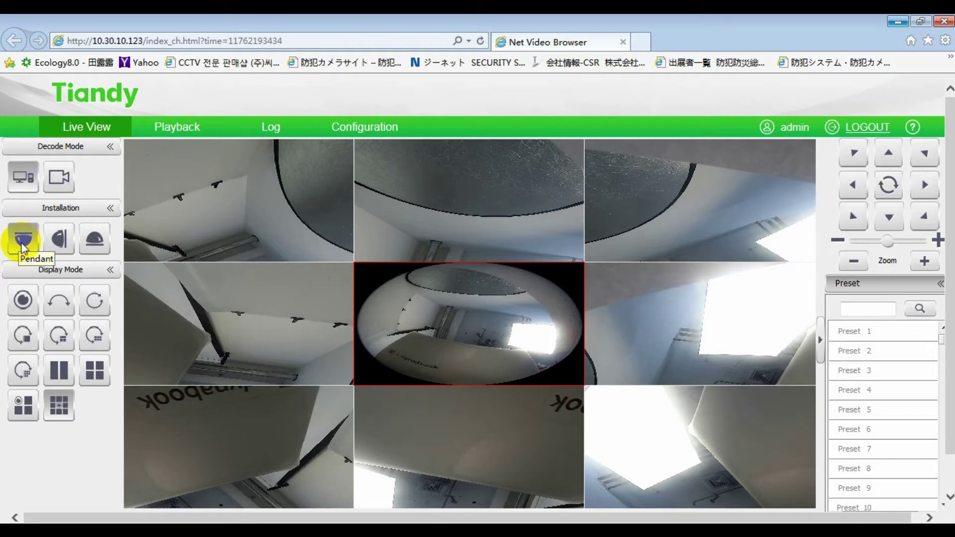
{"action": "left_click", "coordinate": [25, 178]}
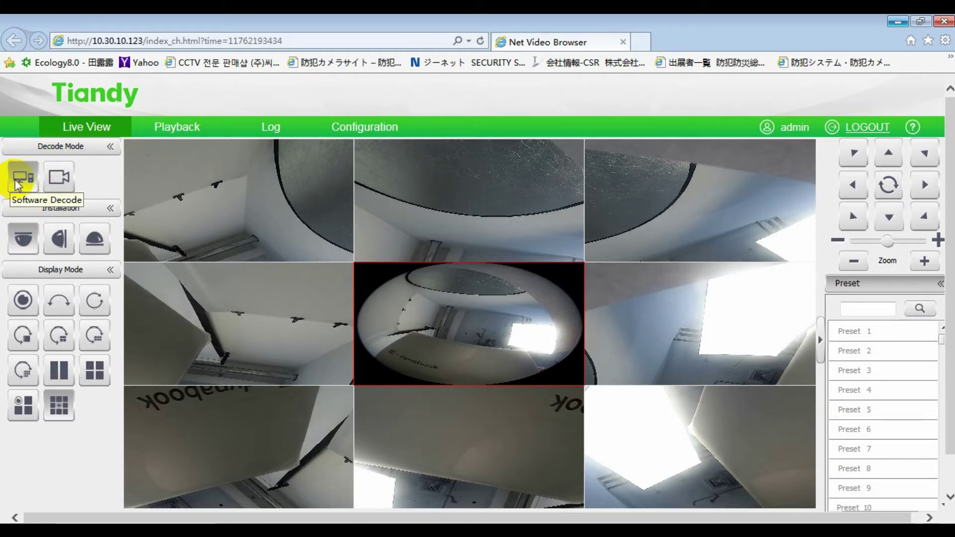
{"action": "left_click", "coordinate": [57, 179]}
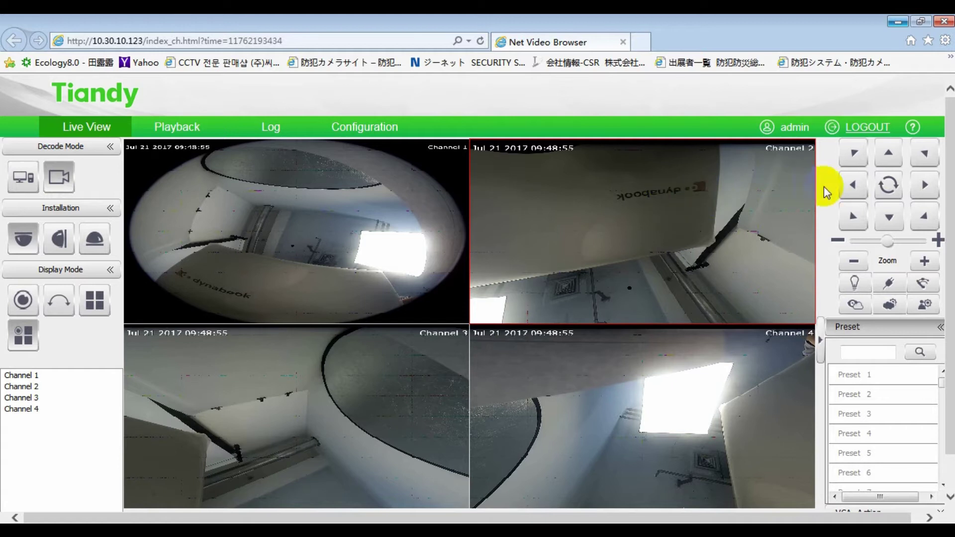
Pan Channel 2 left, check it in full screen, and tilt it down with the PTZ controls.
{"action": "left_click", "coordinate": [853, 188]}
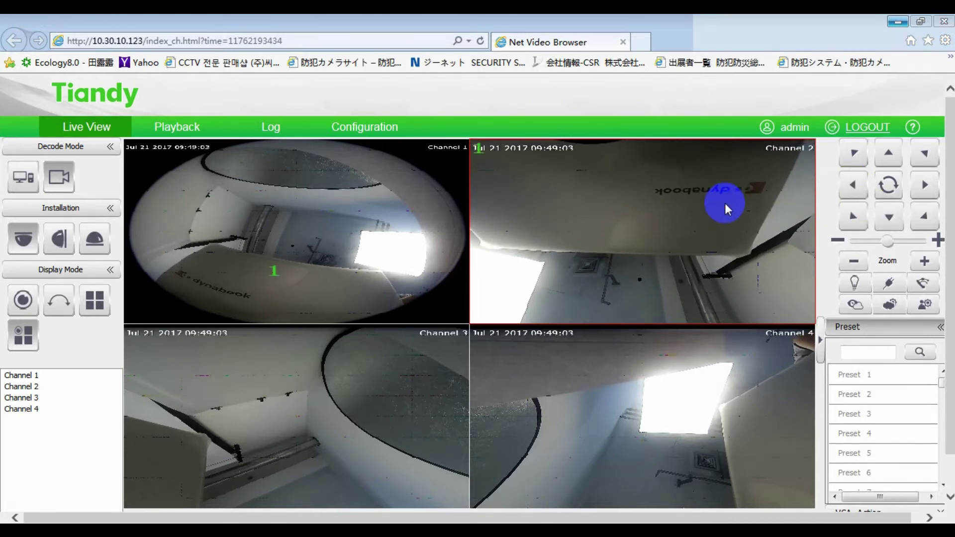
{"action": "double_click", "coordinate": [771, 194]}
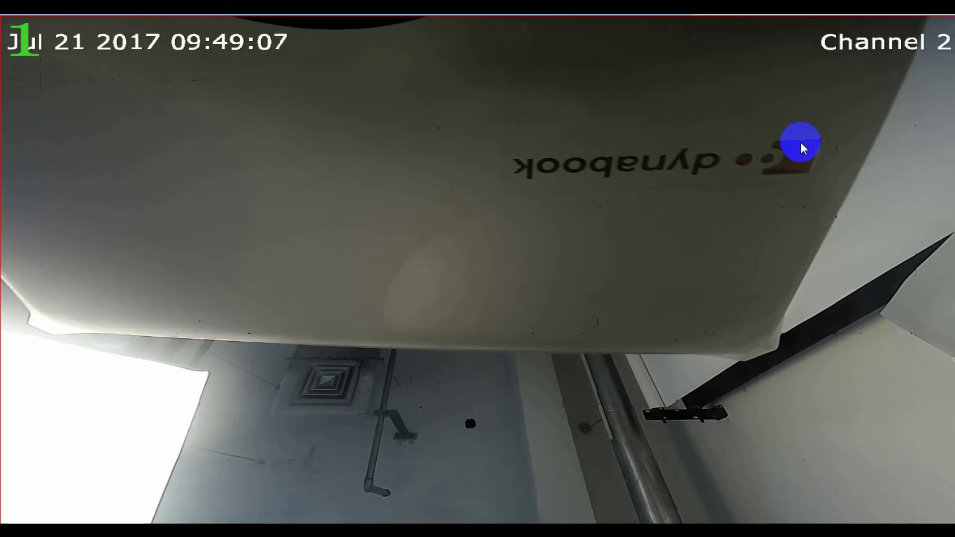
{"action": "double_click", "coordinate": [677, 141]}
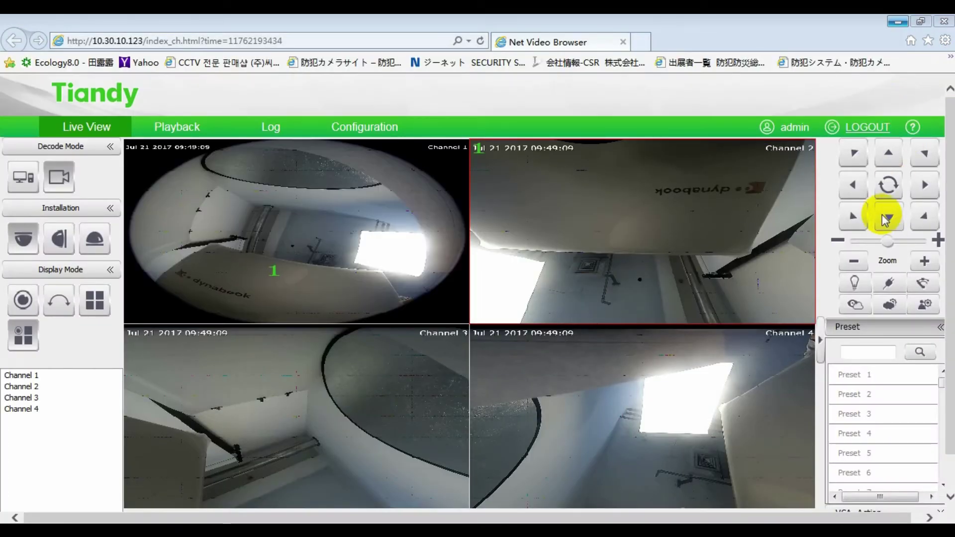
{"action": "left_click", "coordinate": [882, 217]}
{"action": "left_click", "coordinate": [883, 217]}
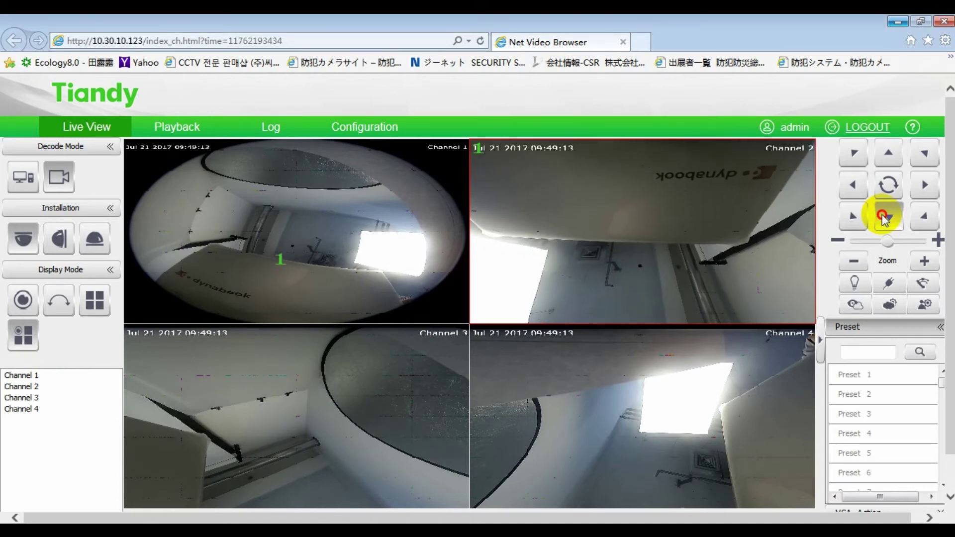
Look at the Playback page, then enable S+ in the advanced stream settings for Channel 1's 1st Stream.
{"action": "left_click", "coordinate": [171, 126]}
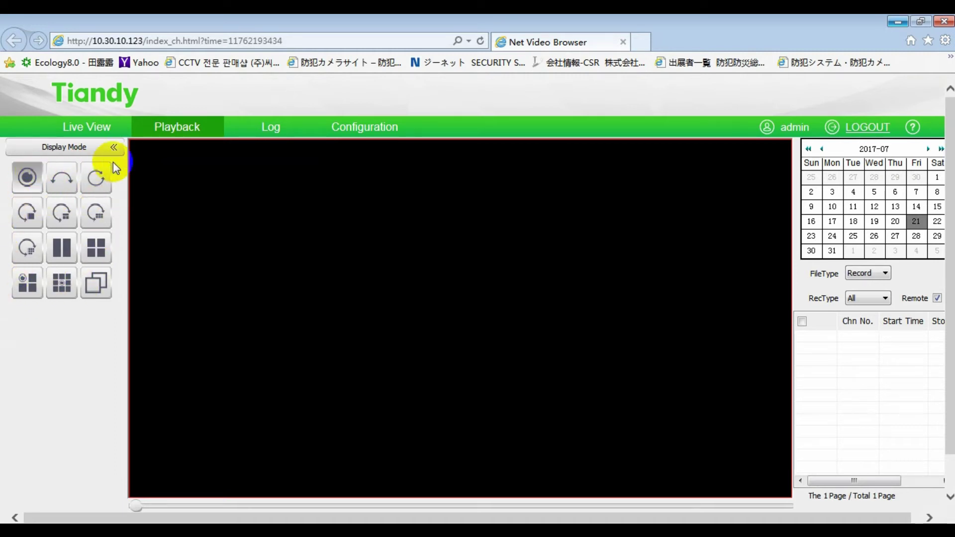
{"action": "left_click", "coordinate": [351, 211]}
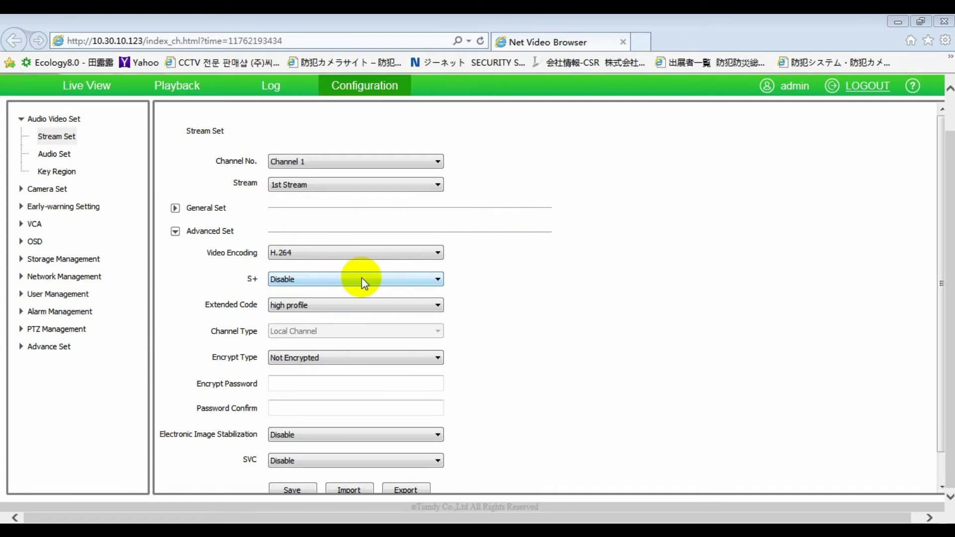
{"action": "left_click", "coordinate": [374, 280]}
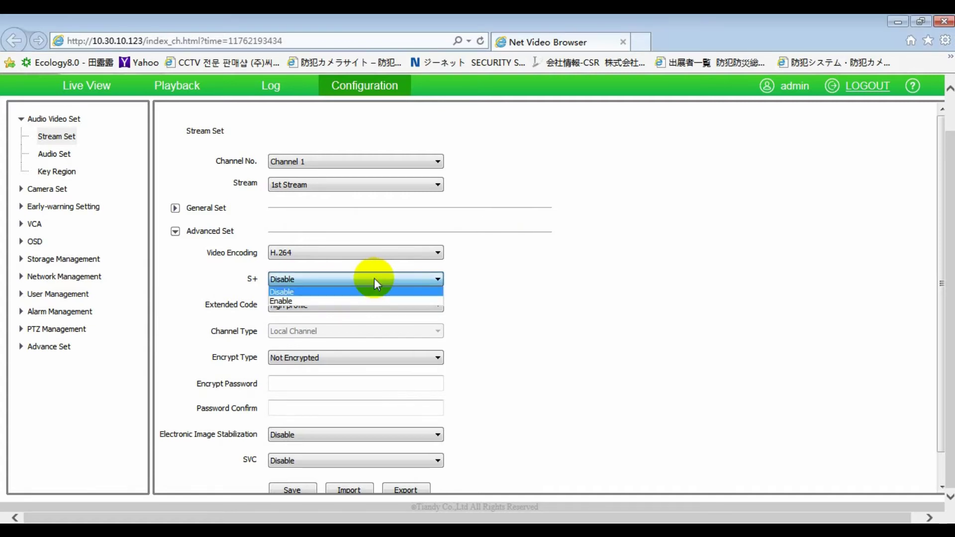
{"action": "left_click", "coordinate": [295, 302]}
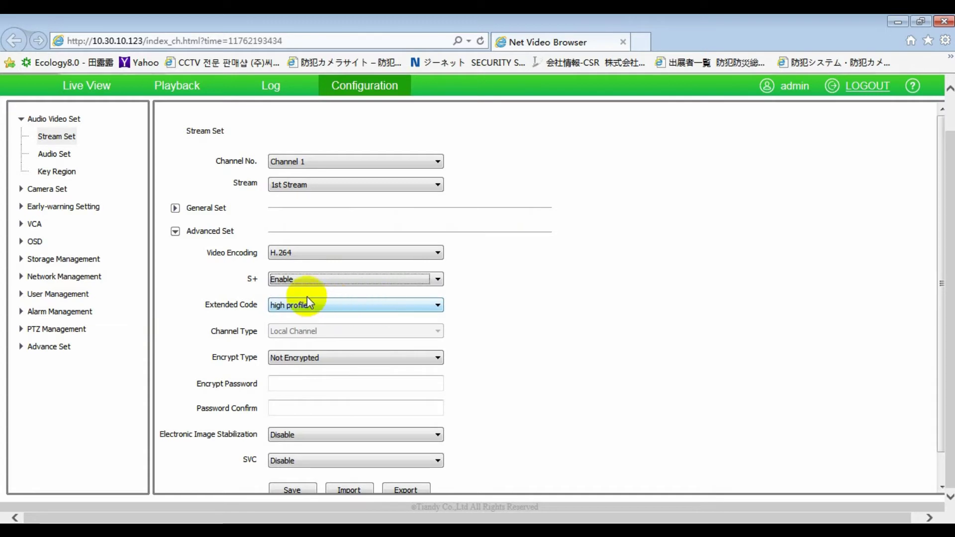
Review Channel 1's audio control type, encoding and sample rate options, and turn echo suppression on.
{"action": "left_click", "coordinate": [54, 154]}
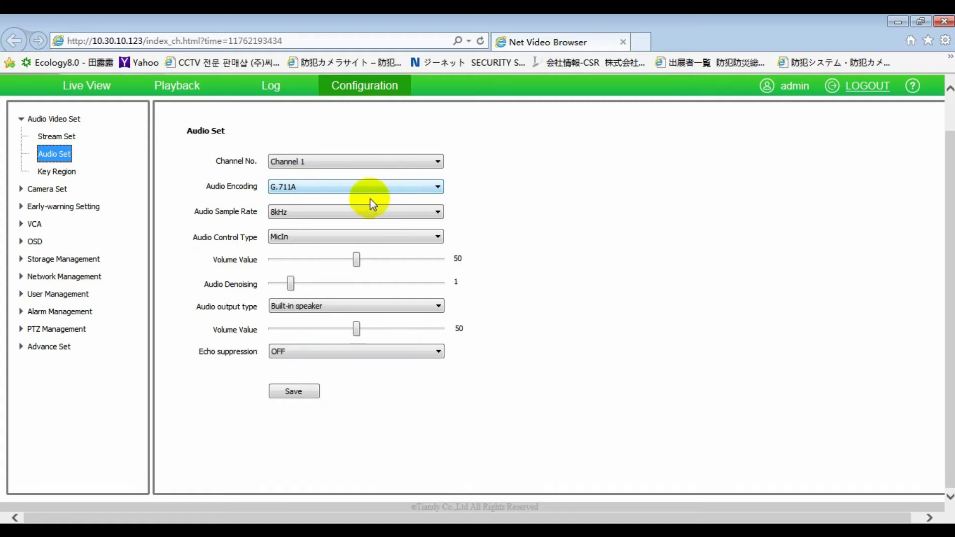
{"action": "left_click", "coordinate": [341, 237]}
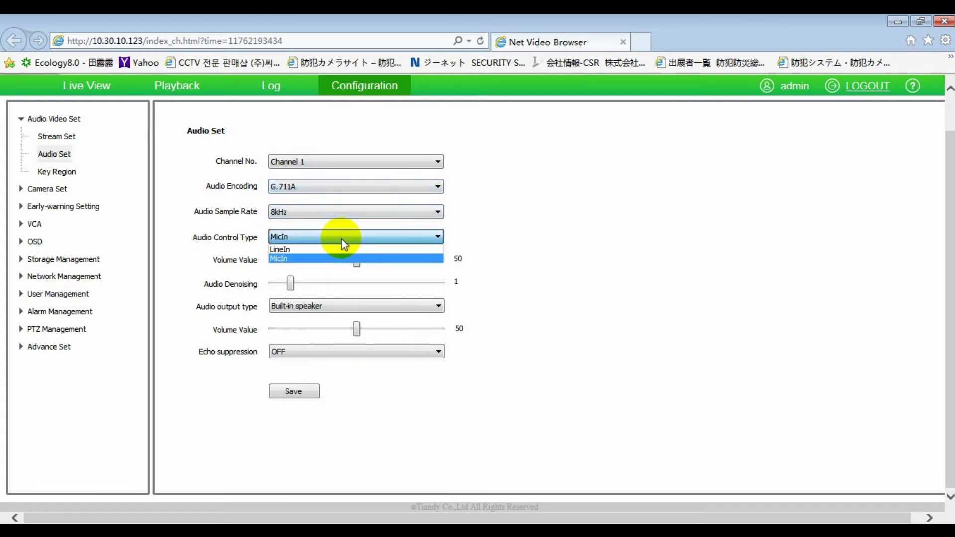
{"action": "left_click", "coordinate": [345, 187]}
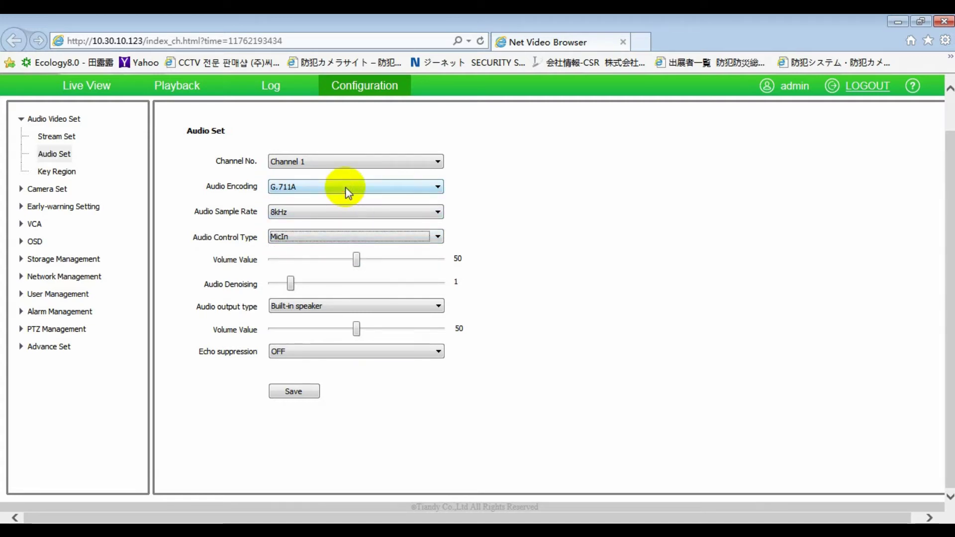
{"action": "left_click", "coordinate": [345, 187]}
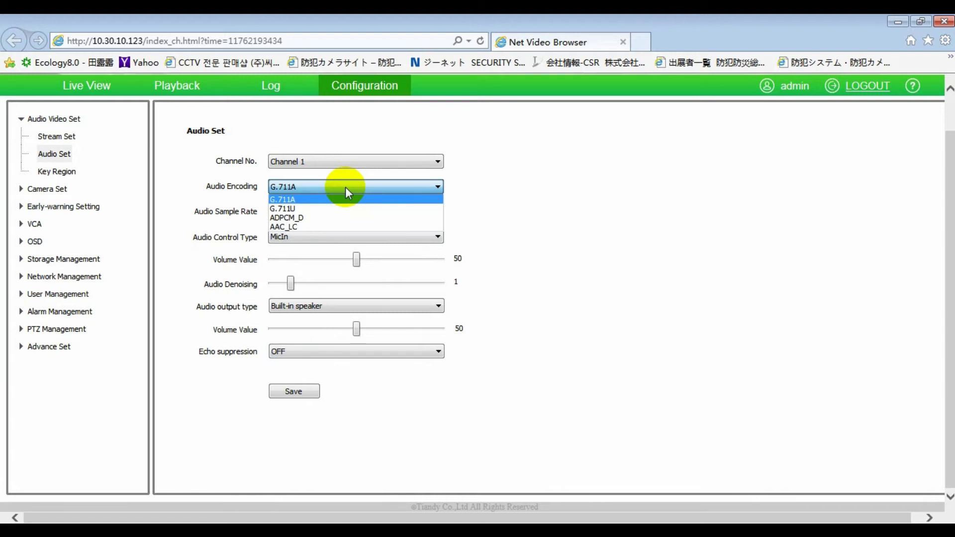
{"action": "left_click", "coordinate": [345, 187]}
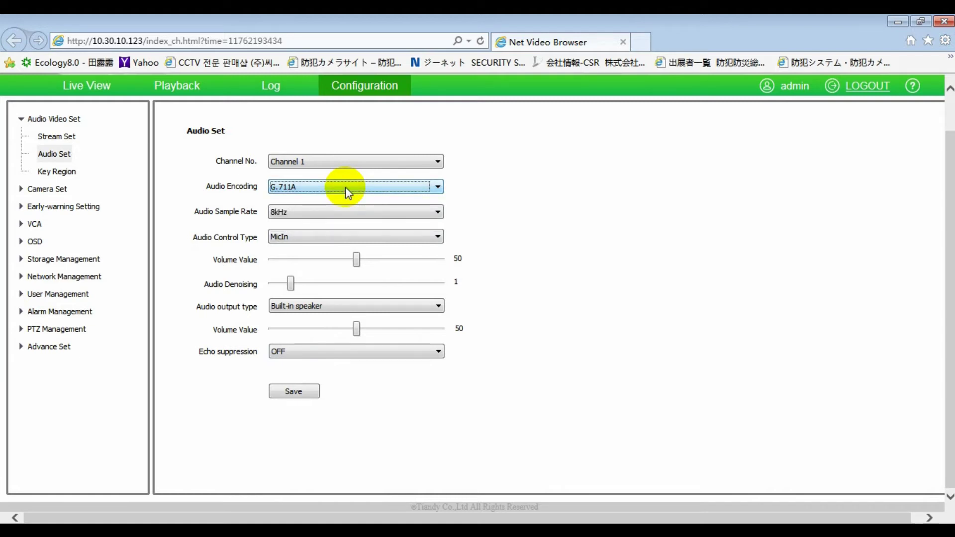
{"action": "left_click", "coordinate": [343, 213]}
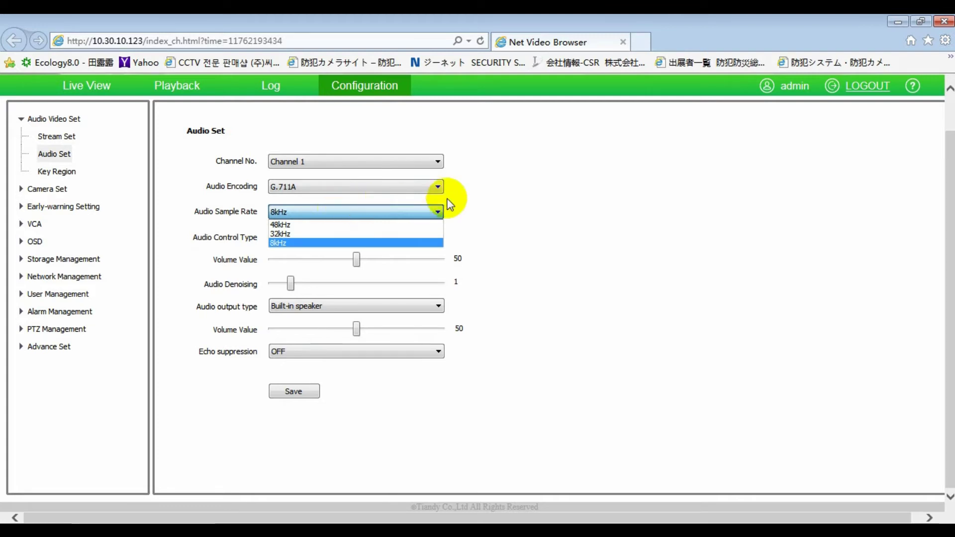
{"action": "left_click", "coordinate": [640, 201]}
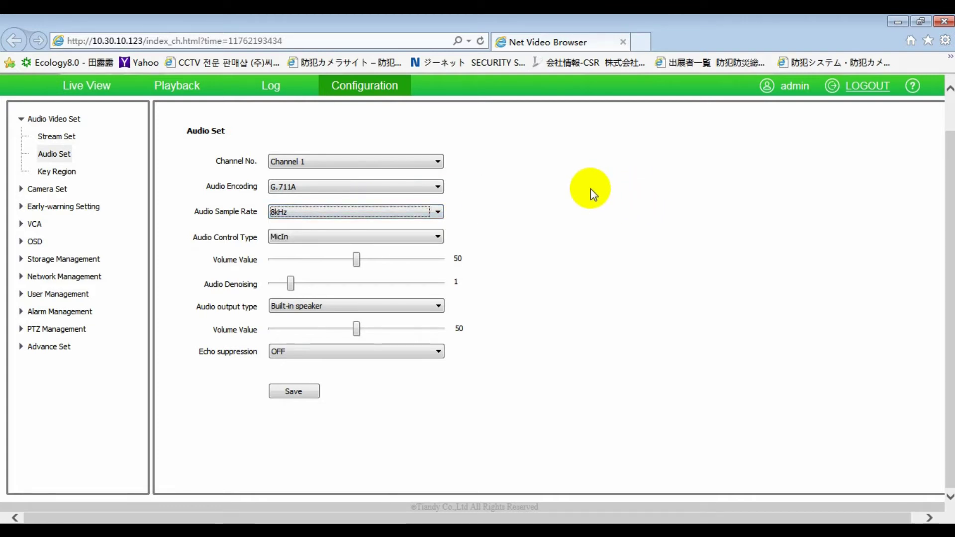
{"action": "left_click", "coordinate": [329, 347]}
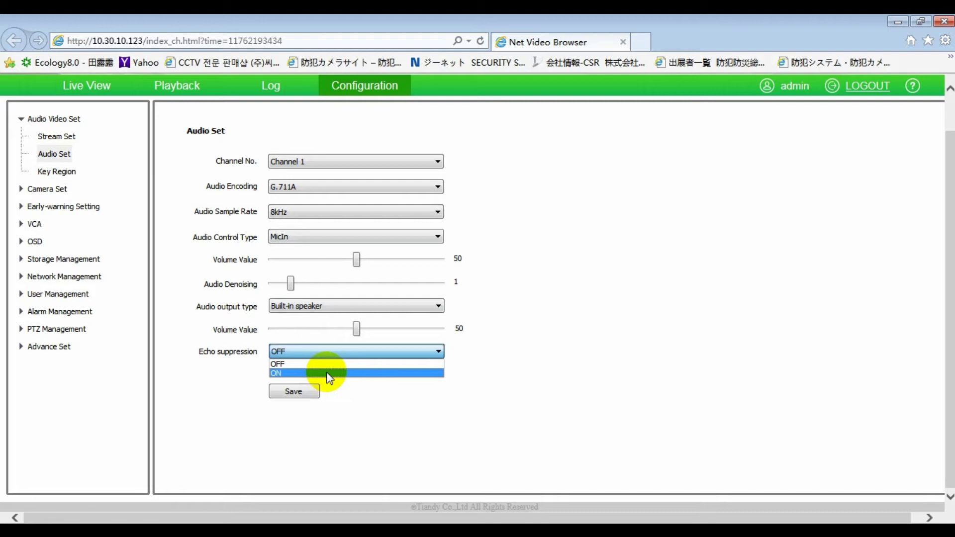
{"action": "left_click", "coordinate": [273, 371]}
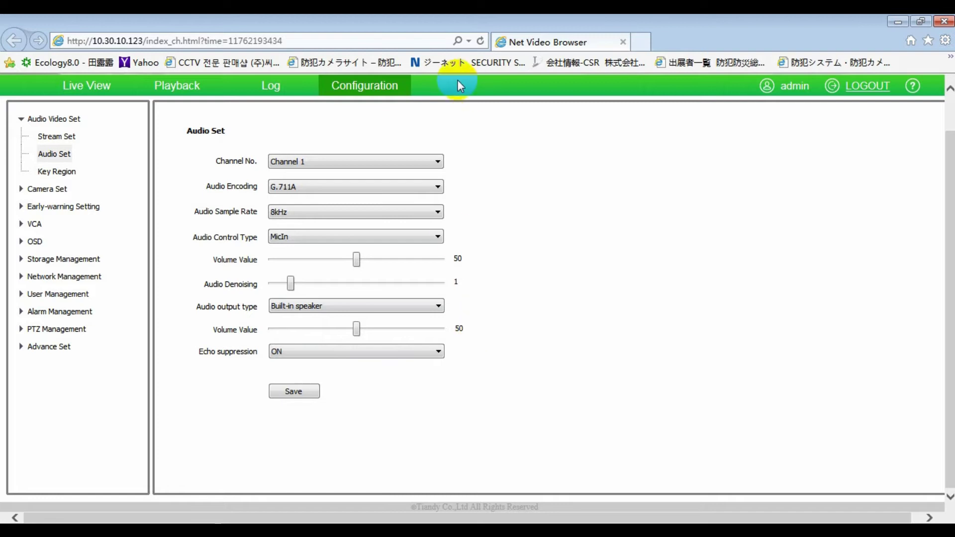
Enable Timing Capture for Channel 1 in the storage snapshot settings.
{"action": "left_click", "coordinate": [73, 255]}
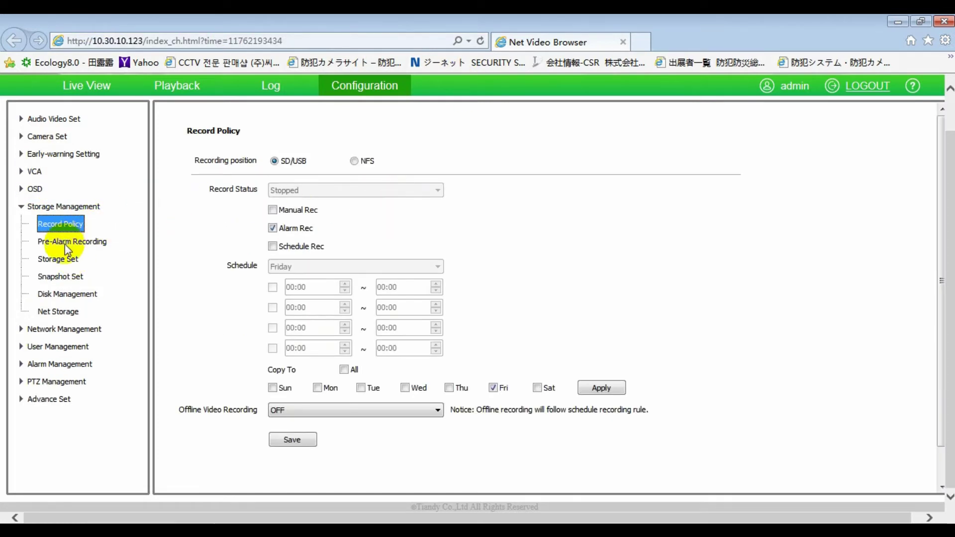
{"action": "left_click", "coordinate": [63, 276]}
{"action": "left_click", "coordinate": [321, 214]}
{"action": "left_click", "coordinate": [317, 186]}
{"action": "left_click", "coordinate": [289, 227]}
{"action": "left_click", "coordinate": [300, 214]}
{"action": "left_click", "coordinate": [293, 237]}
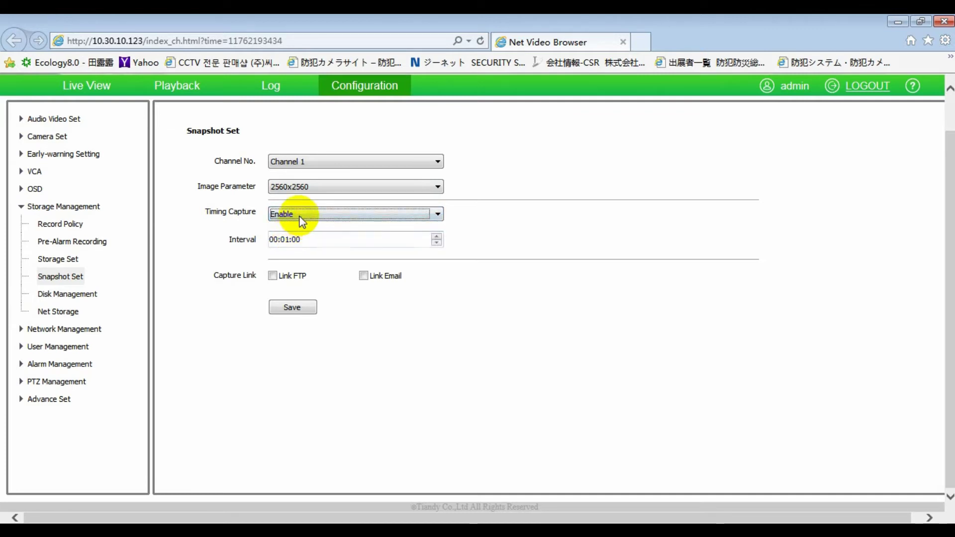
Set the timed snapshot interval to 23:59:00 and save the snapshot settings.
{"action": "left_click", "coordinate": [275, 241]}
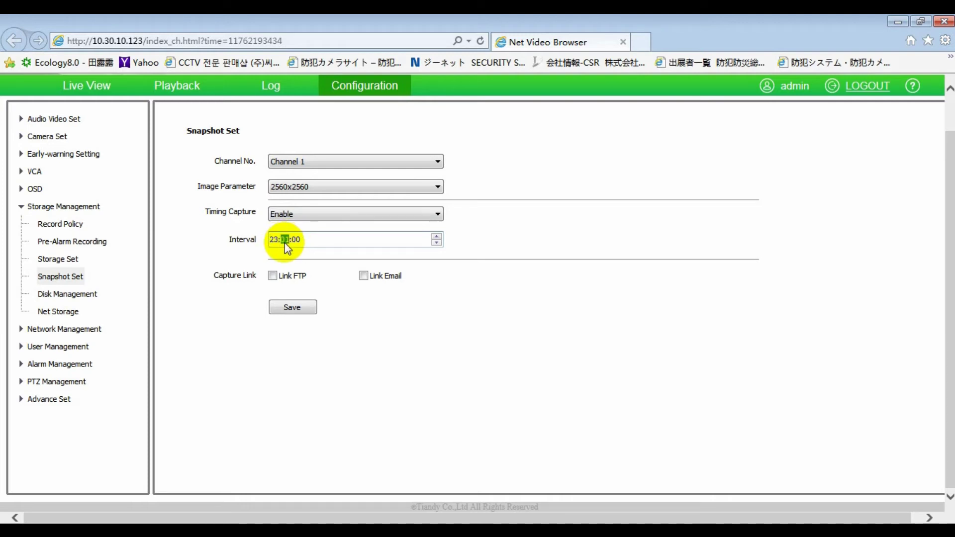
{"action": "left_click", "coordinate": [285, 241]}
{"action": "type", "text": "5"}
{"action": "left_click", "coordinate": [327, 241]}
{"action": "left_click", "coordinate": [299, 305]}
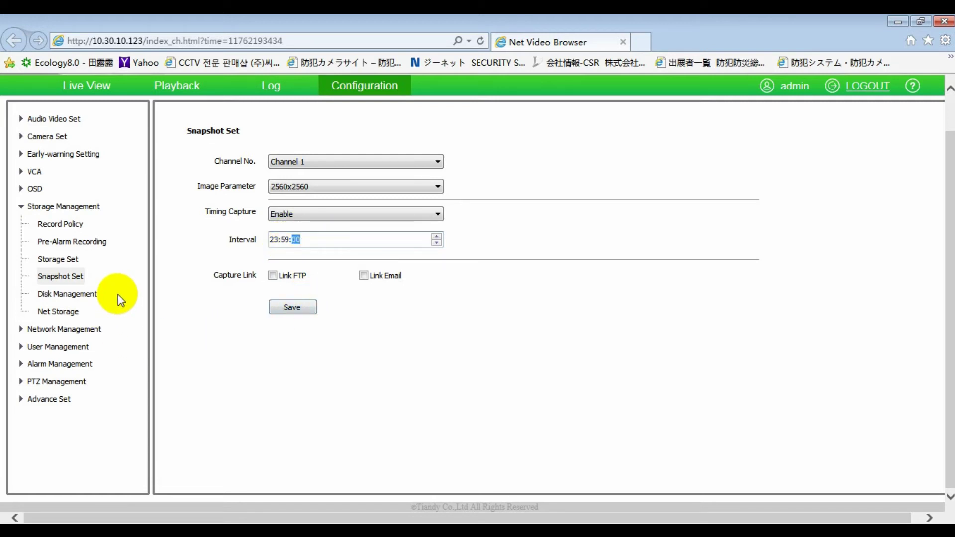
Examine the event types available under Other Alarms in the alarm management settings.
{"action": "left_click", "coordinate": [29, 364]}
{"action": "left_click", "coordinate": [55, 365]}
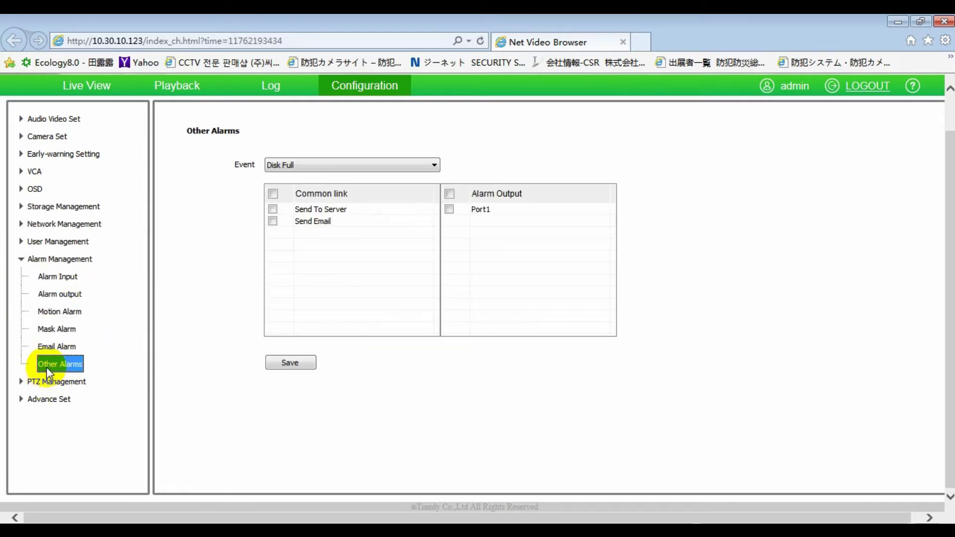
{"action": "left_click", "coordinate": [312, 165]}
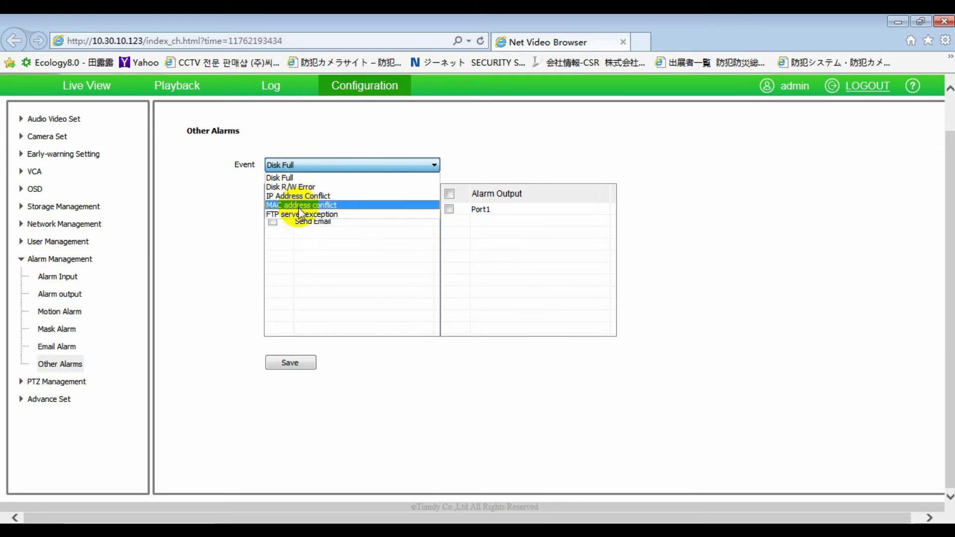
{"action": "left_click", "coordinate": [324, 243]}
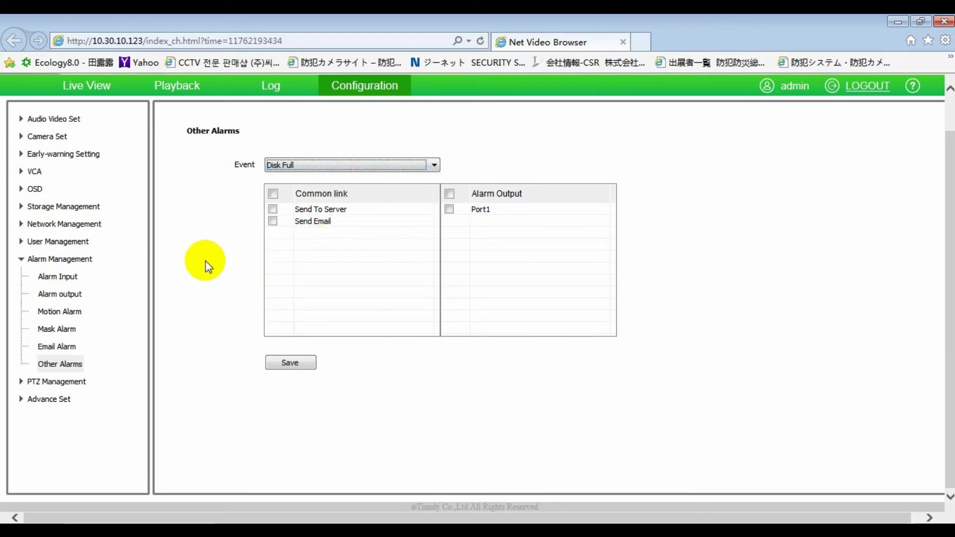
Reset the PTZ image view from the File Locations page of the advanced settings.
{"action": "left_click", "coordinate": [33, 400]}
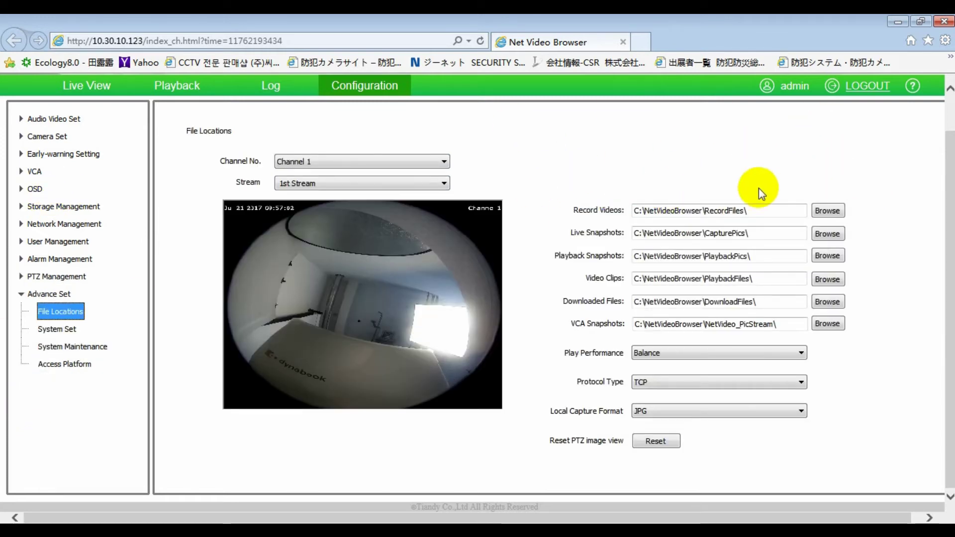
{"action": "left_click", "coordinate": [654, 441]}
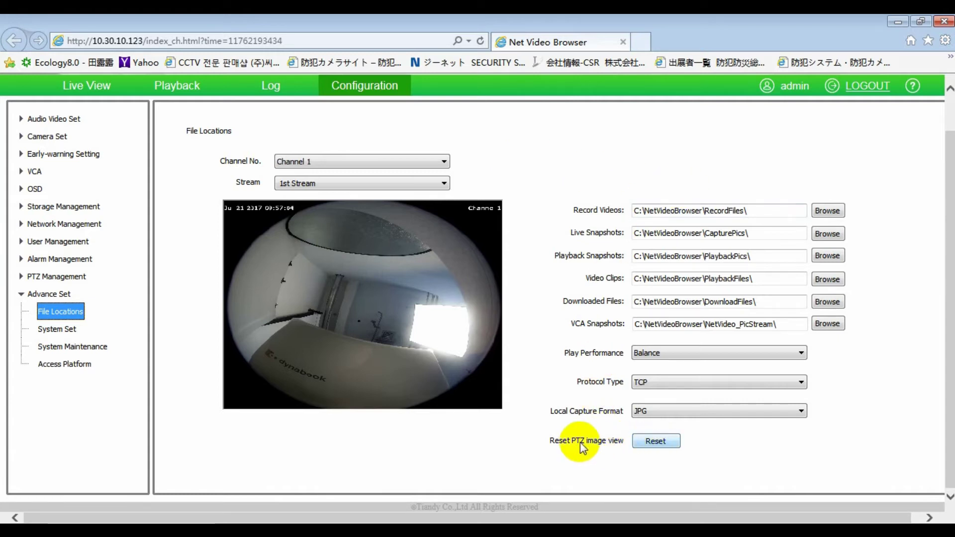
{"action": "left_click", "coordinate": [638, 443]}
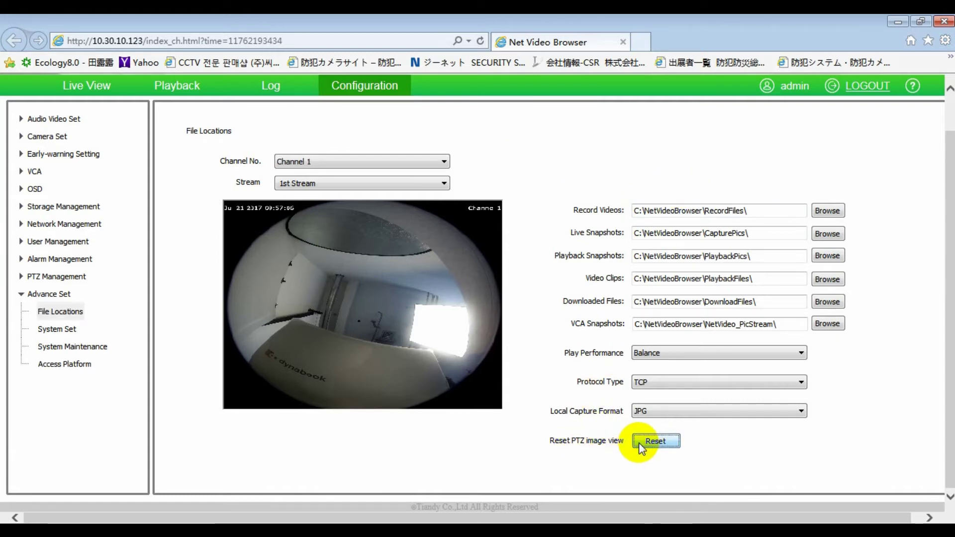
{"action": "left_click", "coordinate": [652, 436]}
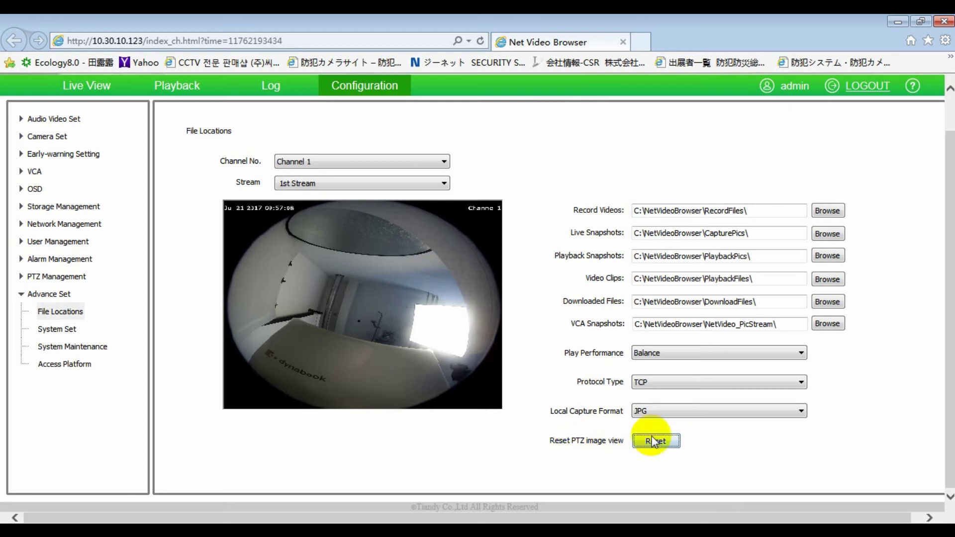
Switch the live view to Software Decode with Pendant installation and toggle fish-eye tracking.
{"action": "left_click", "coordinate": [72, 98]}
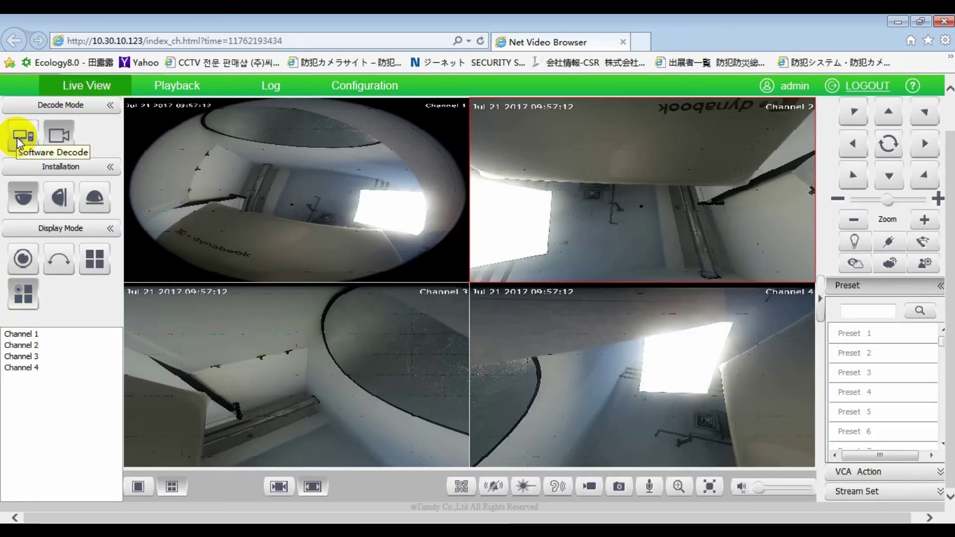
{"action": "left_click", "coordinate": [19, 141]}
{"action": "left_click", "coordinate": [22, 198]}
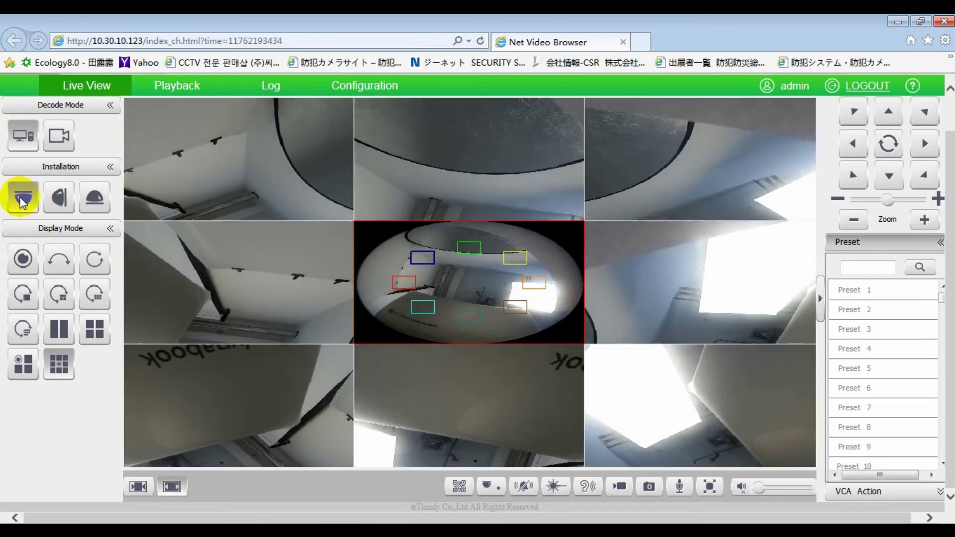
{"action": "left_click", "coordinate": [488, 486]}
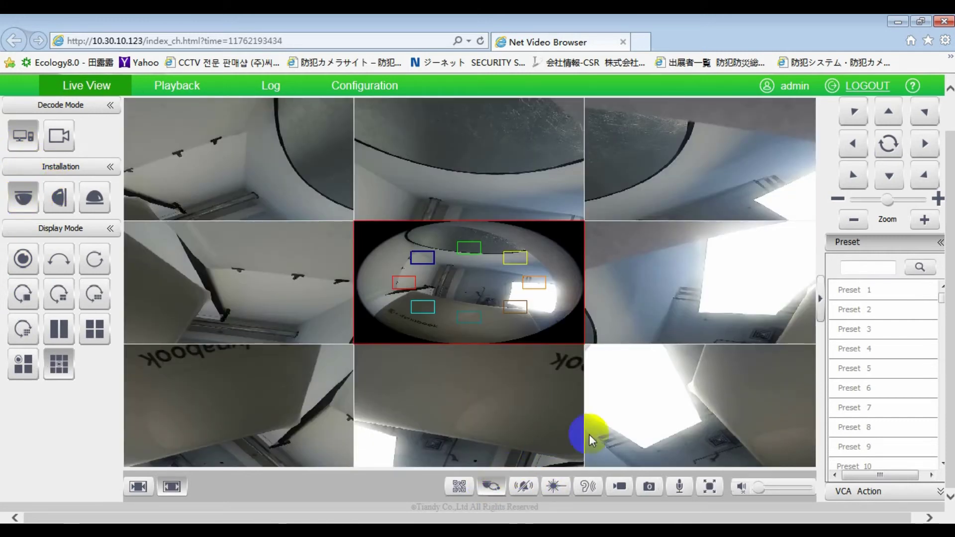
{"action": "left_click", "coordinate": [492, 490]}
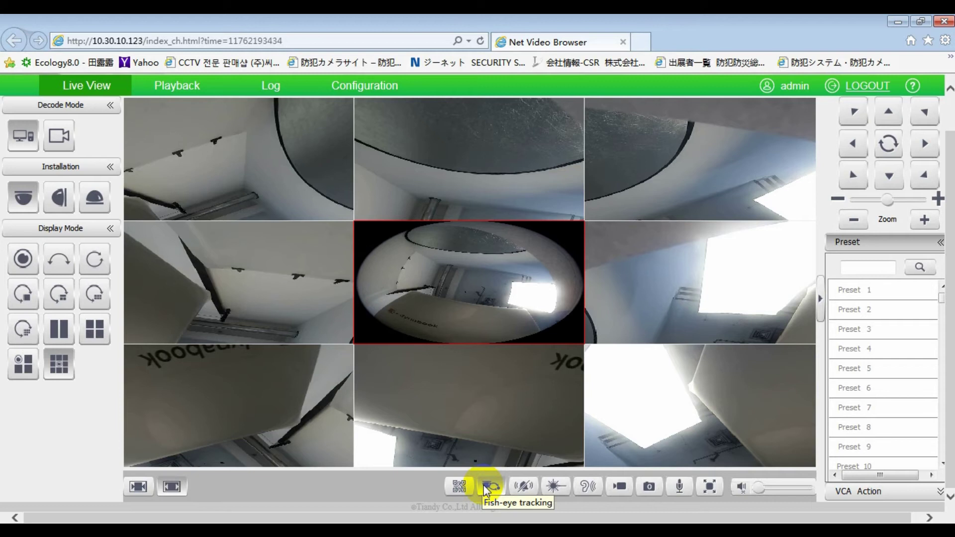
{"action": "left_click", "coordinate": [486, 489]}
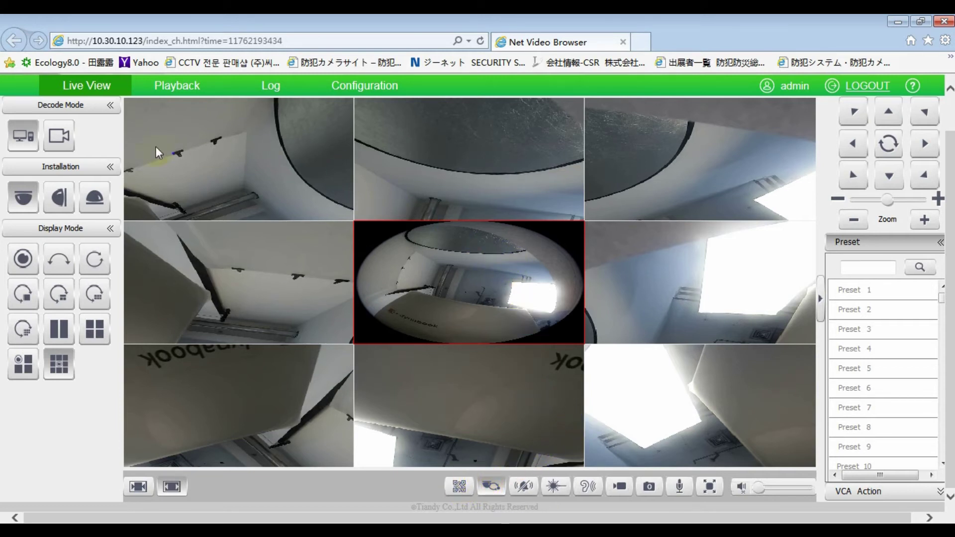
On the VCA rule page for Channel 1, mark Rule ID 1 with the Heatmap event as valid and name it tt.
{"action": "left_click", "coordinate": [388, 85]}
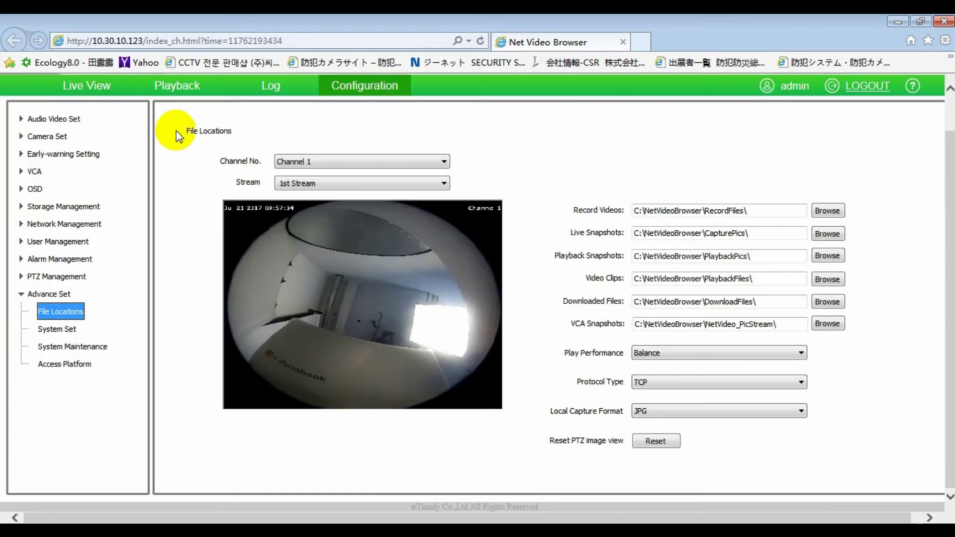
{"action": "left_click", "coordinate": [32, 171]}
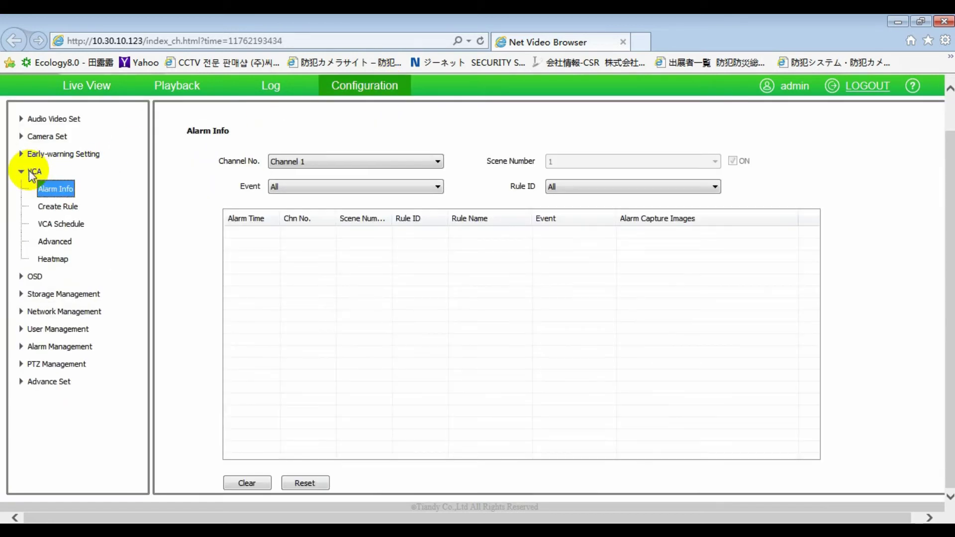
{"action": "left_click", "coordinate": [44, 209]}
{"action": "left_click", "coordinate": [413, 316]}
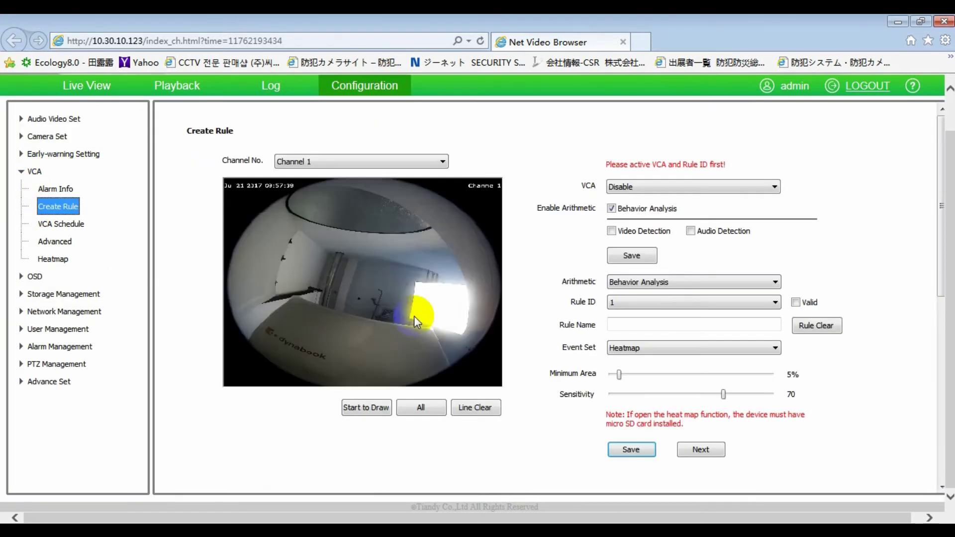
{"action": "left_click", "coordinate": [664, 347]}
{"action": "left_click", "coordinate": [664, 347]}
{"action": "left_click", "coordinate": [795, 302]}
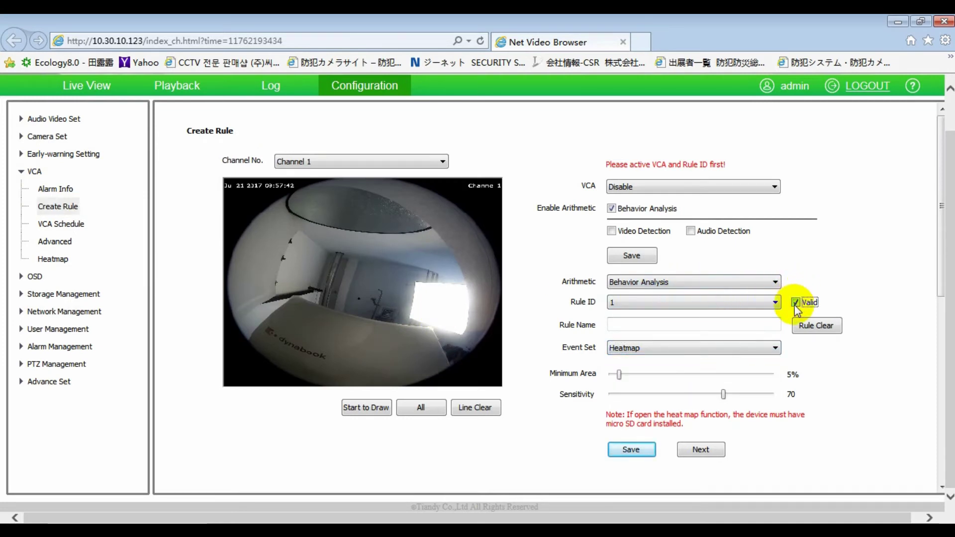
{"action": "left_click", "coordinate": [639, 325]}
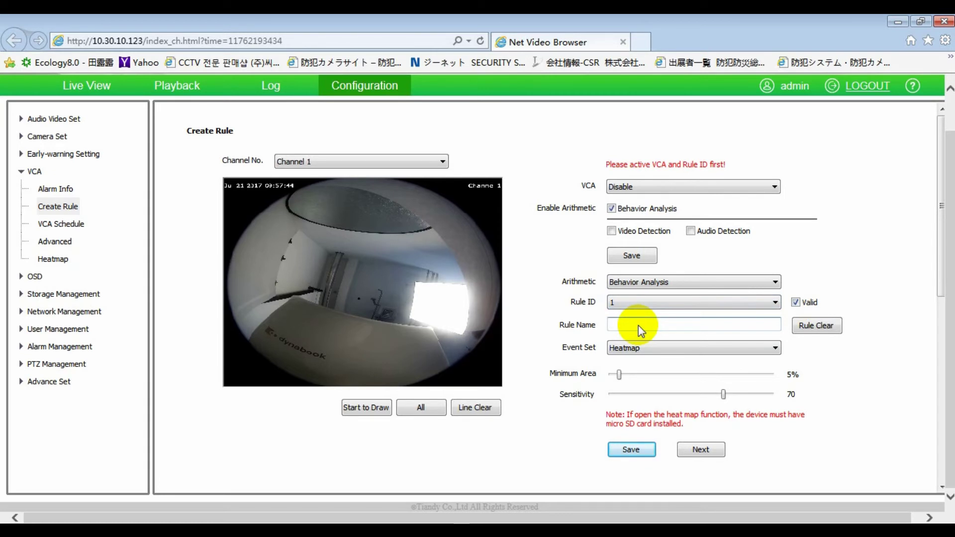
{"action": "type", "text": "tt"}
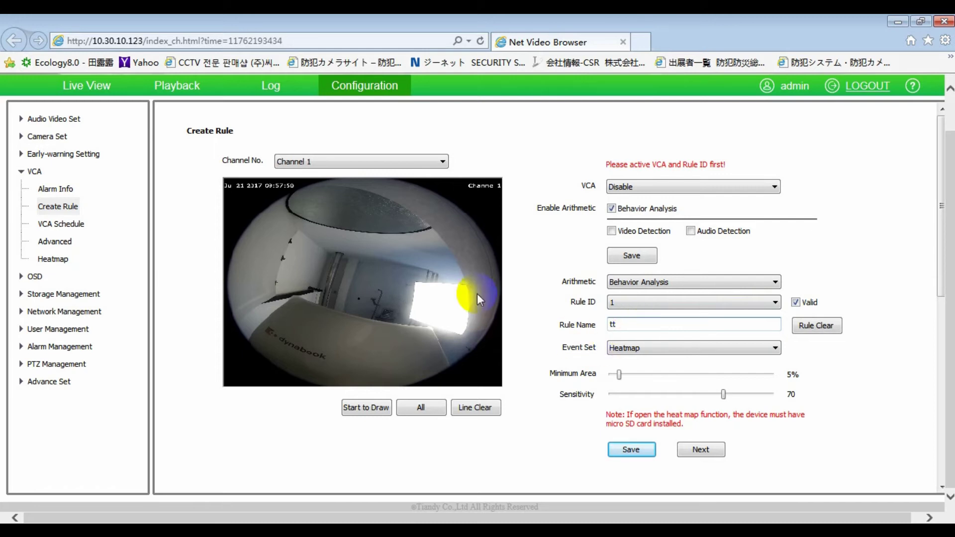
Draw a four-cornered heatmap detection area in the middle of the Channel 1 fisheye image and try to proceed to the schedule.
{"action": "left_click", "coordinate": [366, 407]}
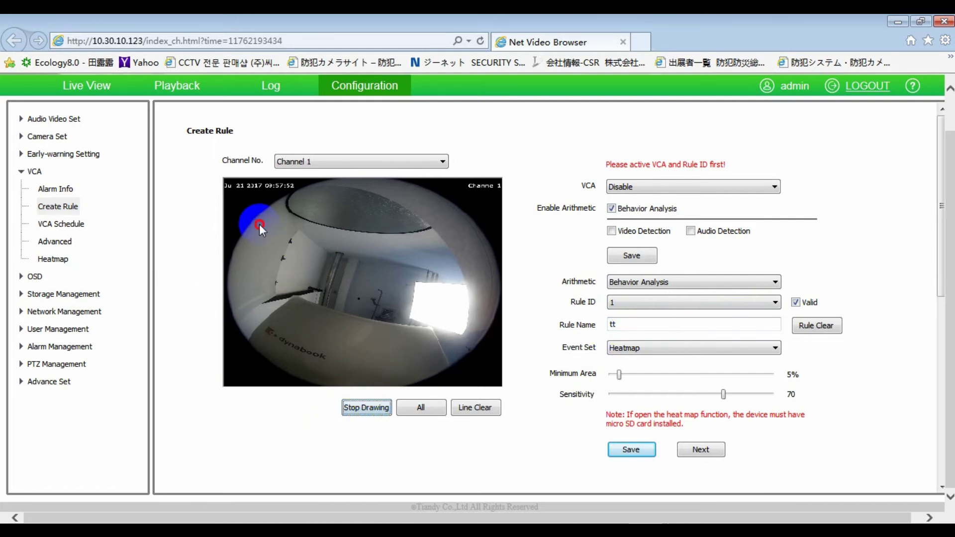
{"action": "left_click", "coordinate": [260, 351]}
{"action": "left_click", "coordinate": [447, 352]}
{"action": "left_click", "coordinate": [454, 354]}
{"action": "left_click", "coordinate": [461, 225]}
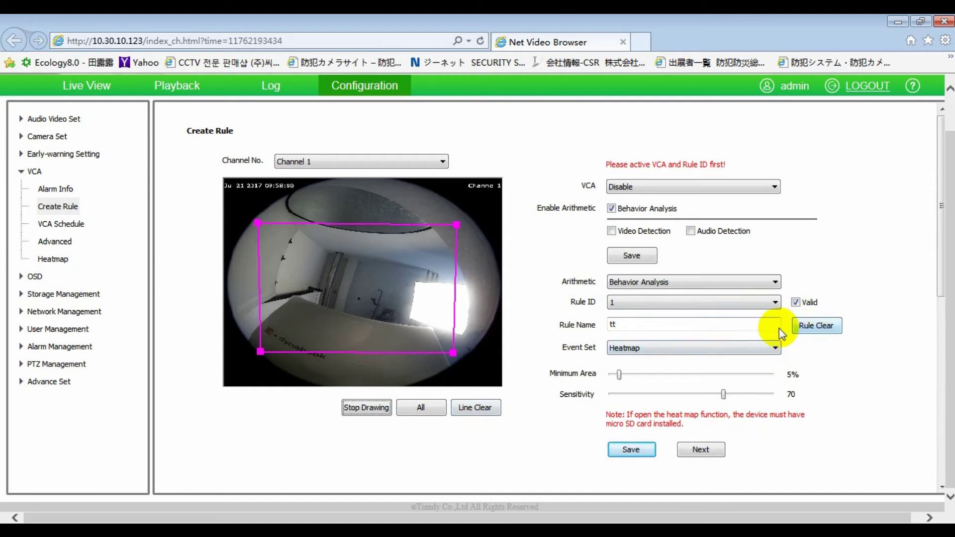
{"action": "left_click", "coordinate": [701, 449]}
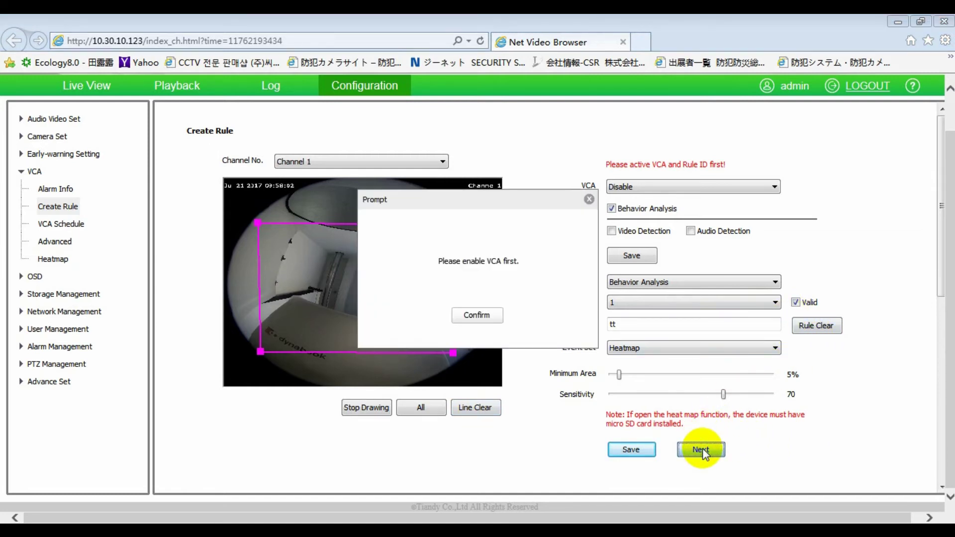
{"action": "left_click", "coordinate": [476, 314]}
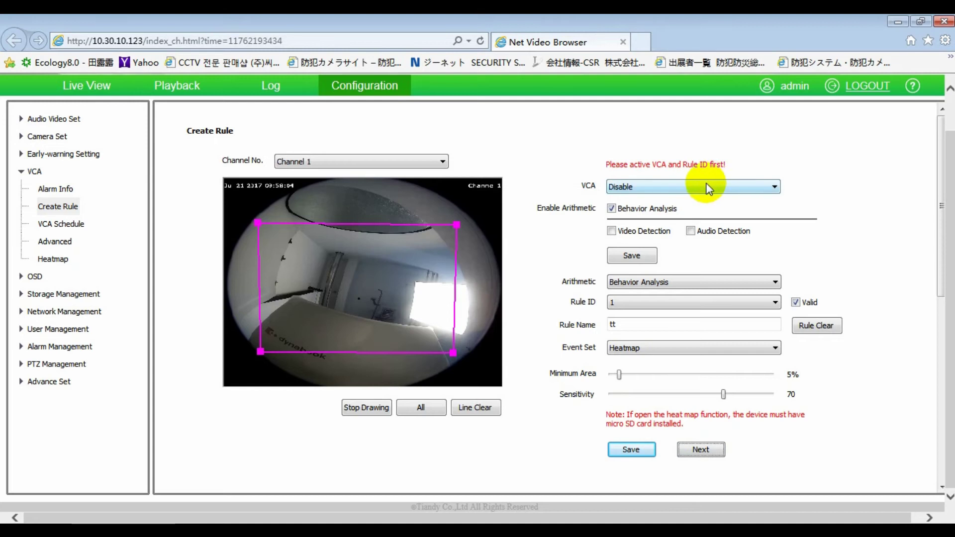
Enable VCA for Channel 1 and continue to the VCA schedule.
{"action": "left_click", "coordinate": [694, 187]}
{"action": "left_click", "coordinate": [669, 209]}
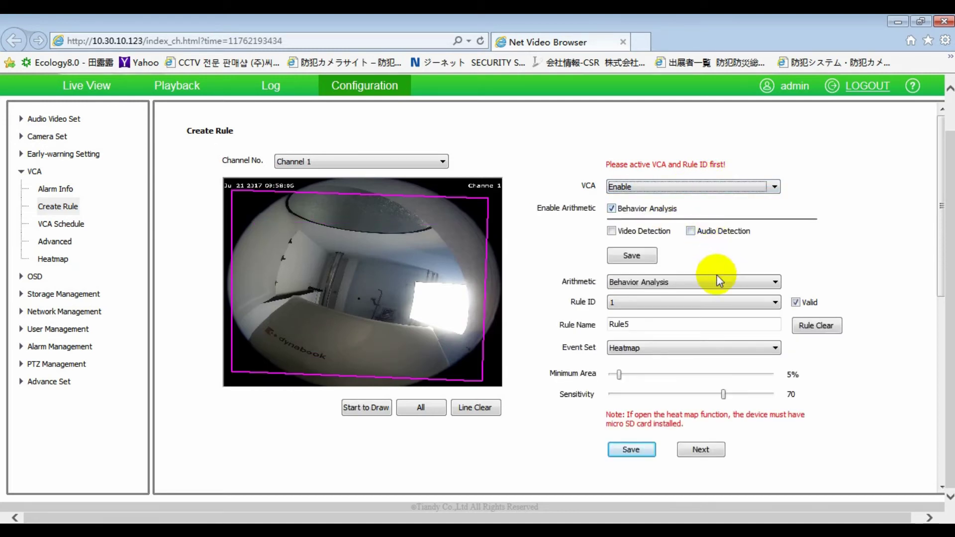
{"action": "left_click", "coordinate": [701, 450]}
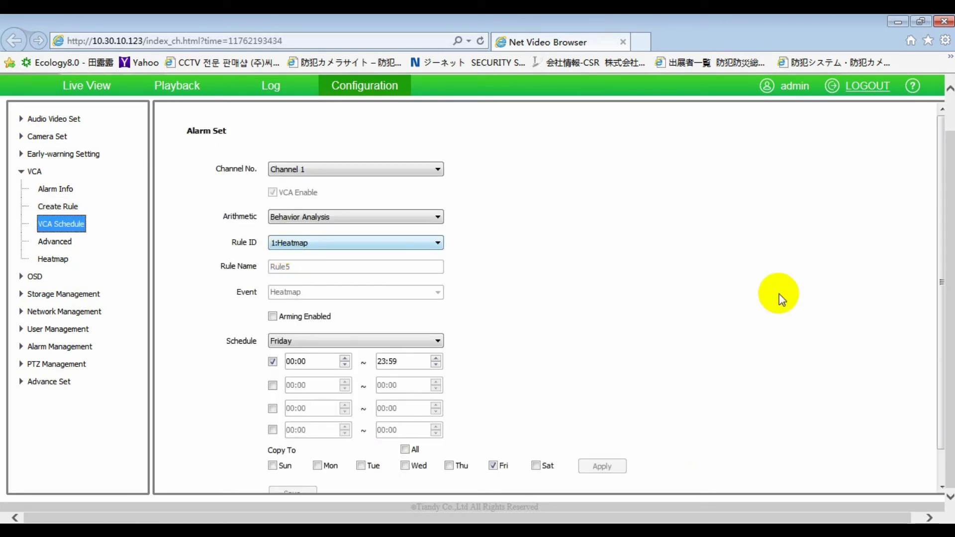
Enable arming for the heatmap rule, select all days as copy targets for Friday's 00:00–23:59 schedule, and save.
{"action": "left_click", "coordinate": [652, 277]}
{"action": "scroll", "coordinate": [652, 277], "scroll_direction": "down", "scroll_amount": 1}
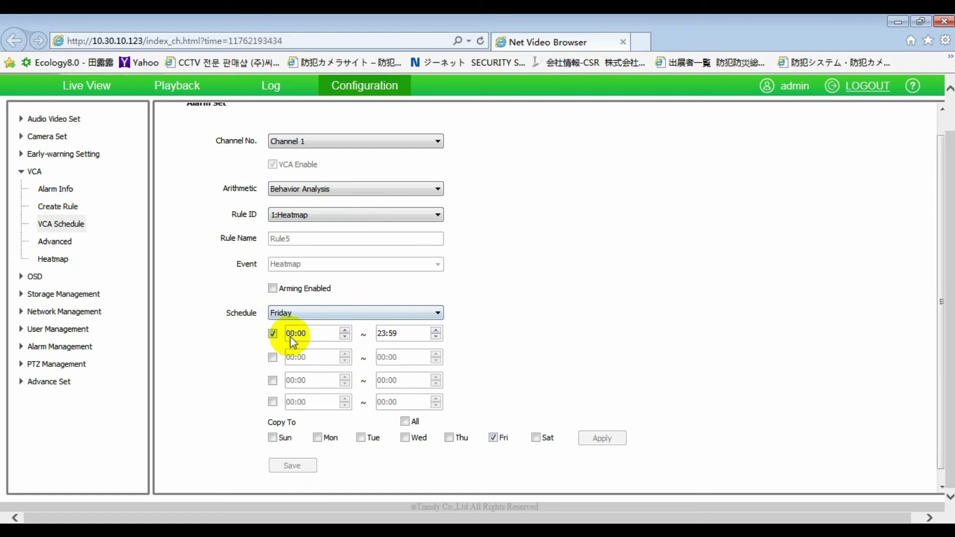
{"action": "left_click", "coordinate": [405, 422]}
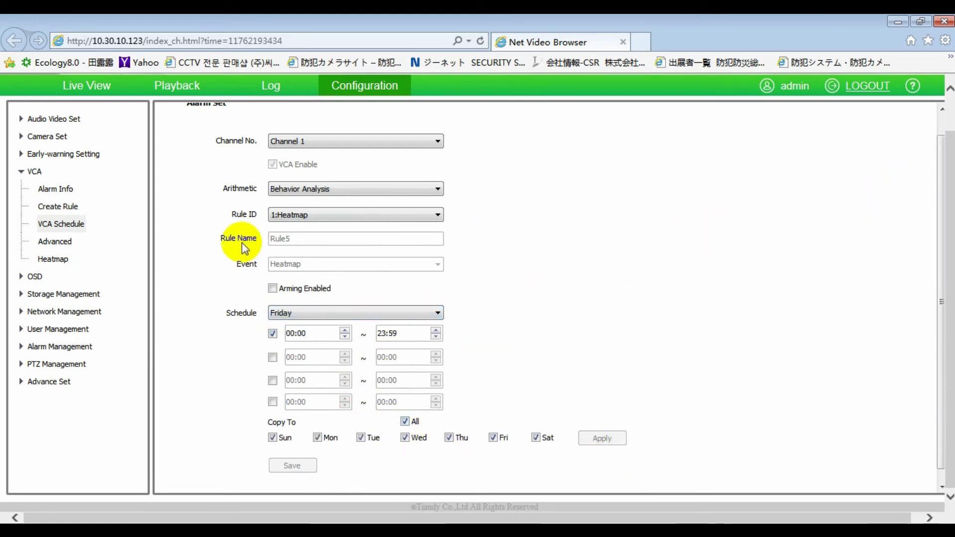
{"action": "left_click", "coordinate": [272, 288]}
{"action": "left_click_drag", "start_coordinate": [940, 256], "coordinate": [921, 379]}
{"action": "left_click", "coordinate": [293, 451]}
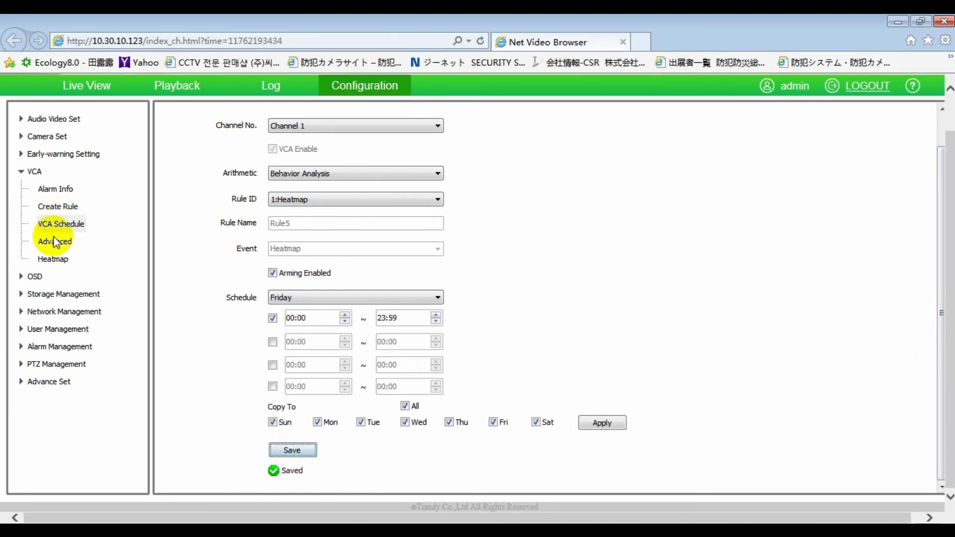
Return to the live view, then view and close the QR codes for downloading the mobile app.
{"action": "left_click", "coordinate": [99, 87]}
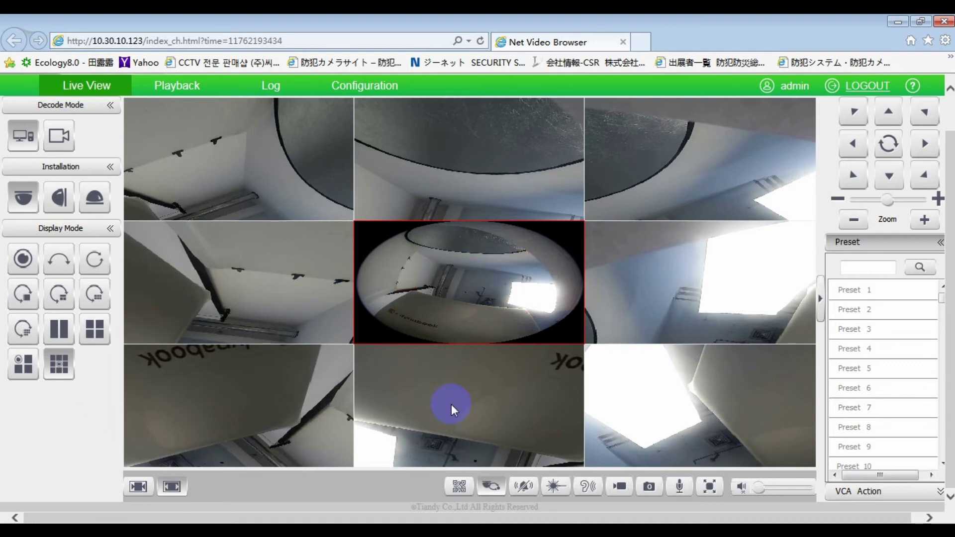
{"action": "left_click", "coordinate": [523, 489]}
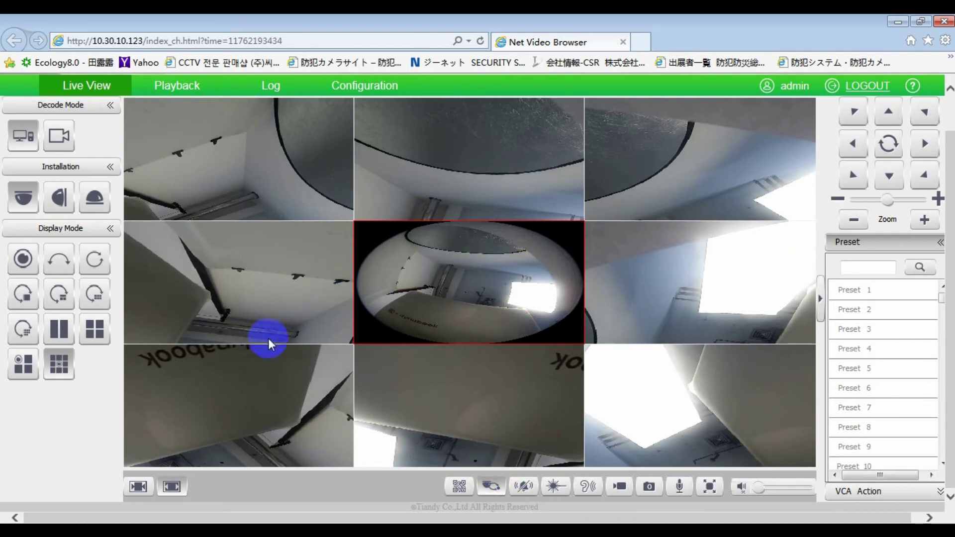
{"action": "left_click", "coordinate": [487, 490]}
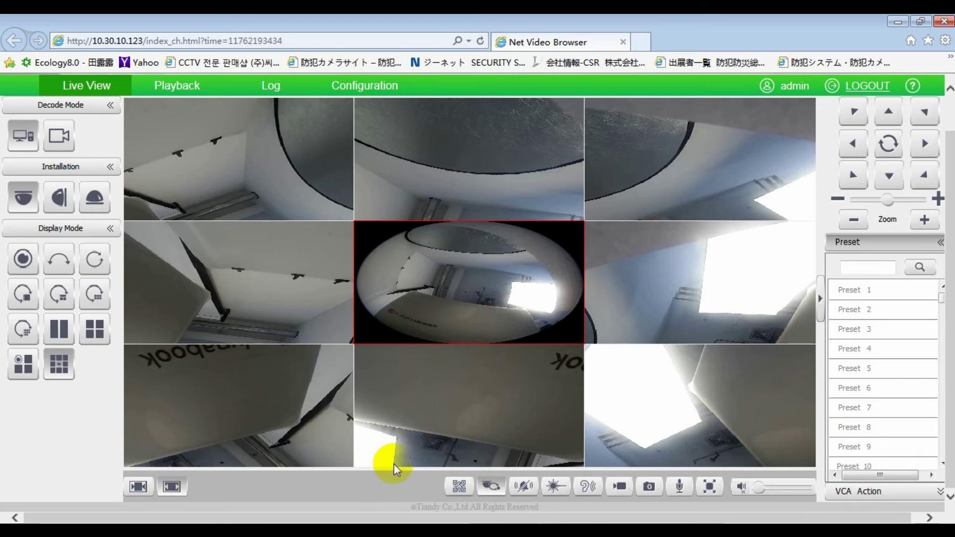
{"action": "left_click", "coordinate": [459, 487]}
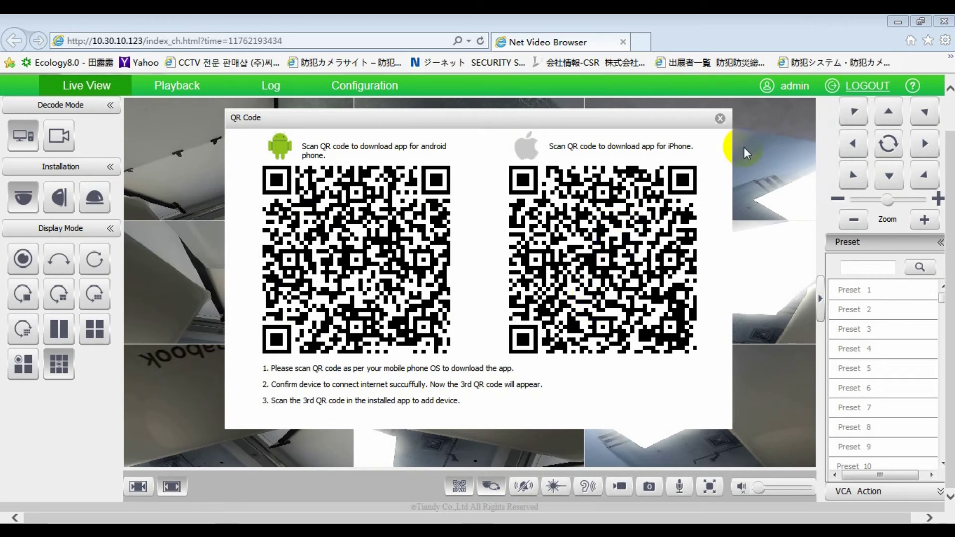
{"action": "left_click", "coordinate": [721, 118]}
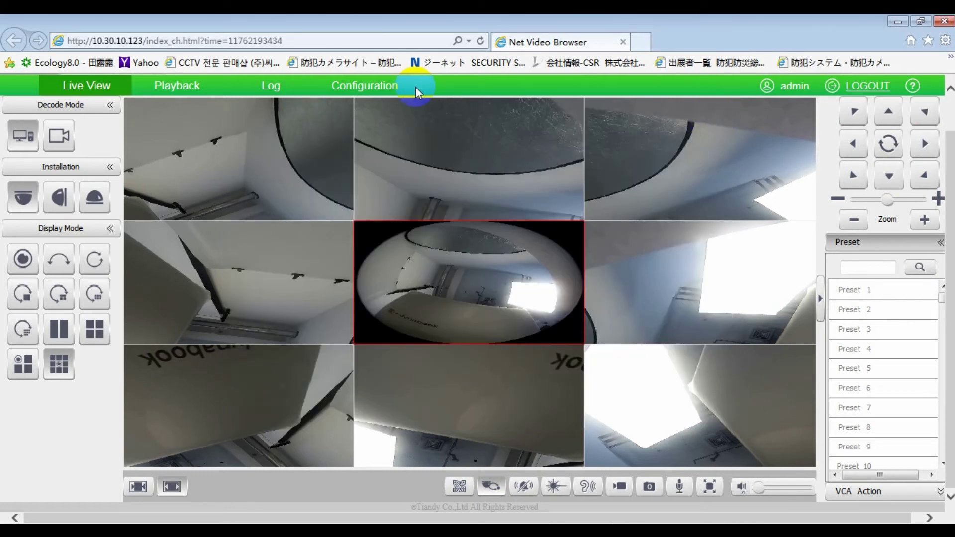
Open the early-warning plan management settings, accepting the VCA suspension, and enable the plan for Channel 1.
{"action": "left_click", "coordinate": [416, 86]}
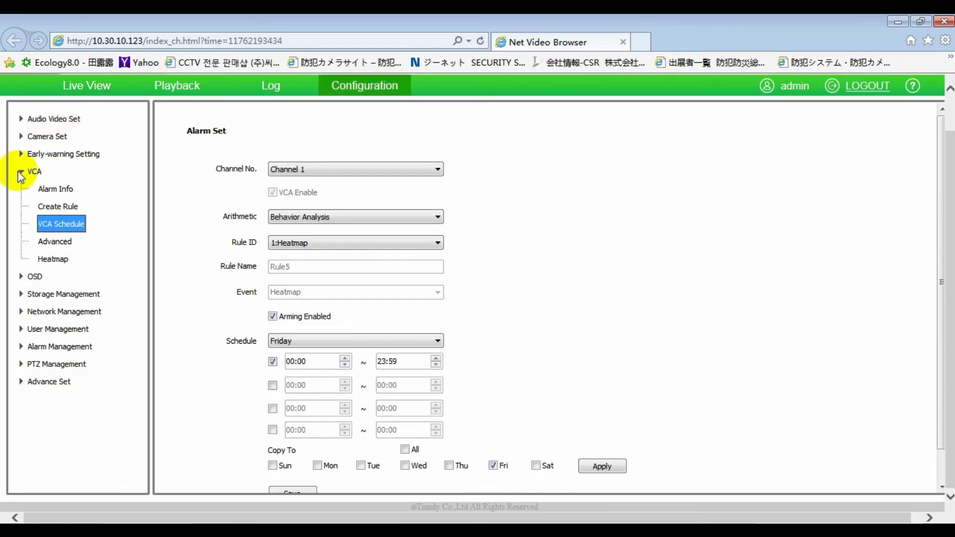
{"action": "left_click", "coordinate": [21, 172]}
{"action": "left_click", "coordinate": [22, 156]}
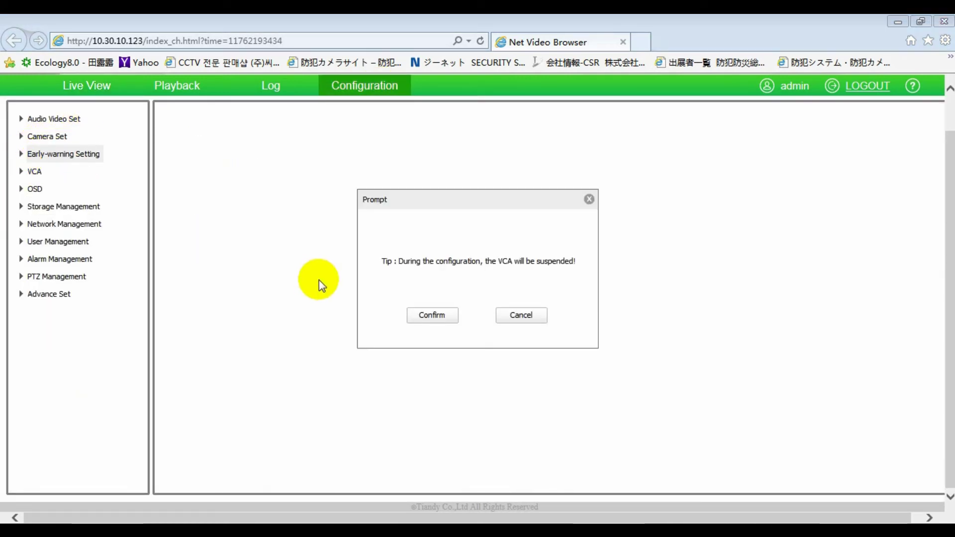
{"action": "left_click", "coordinate": [433, 316]}
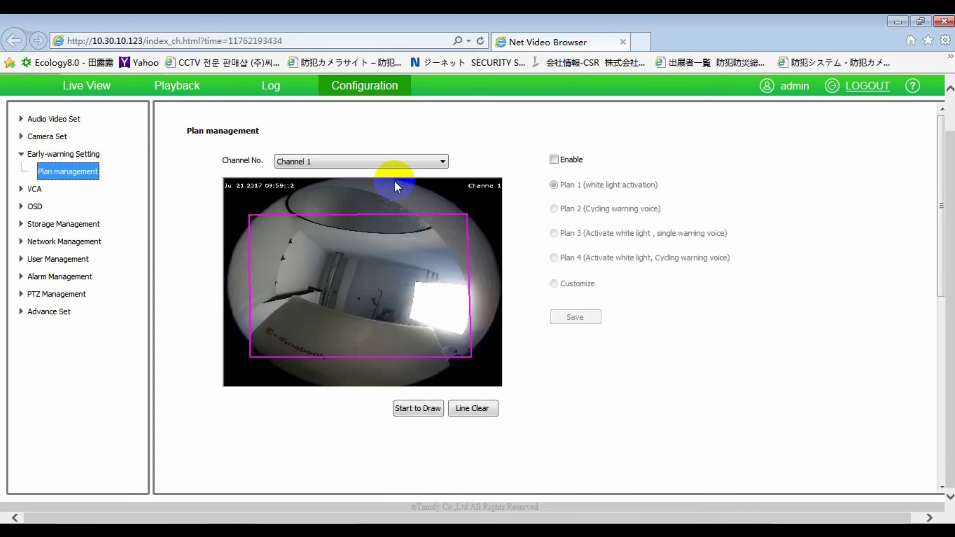
{"action": "left_click", "coordinate": [554, 160]}
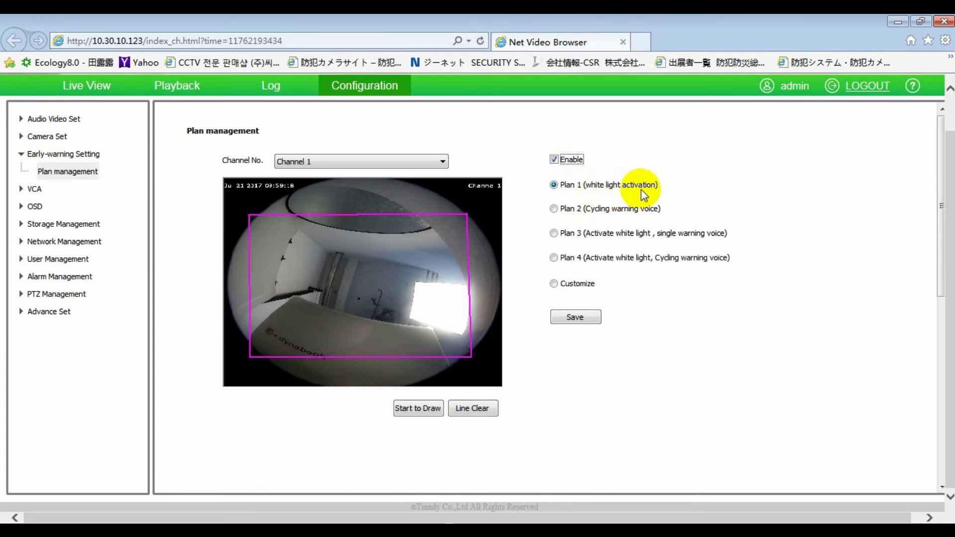
Select Plan 2, Plan 3 and Plan 4 in turn, and finish on the Customize plan.
{"action": "left_click", "coordinate": [555, 212]}
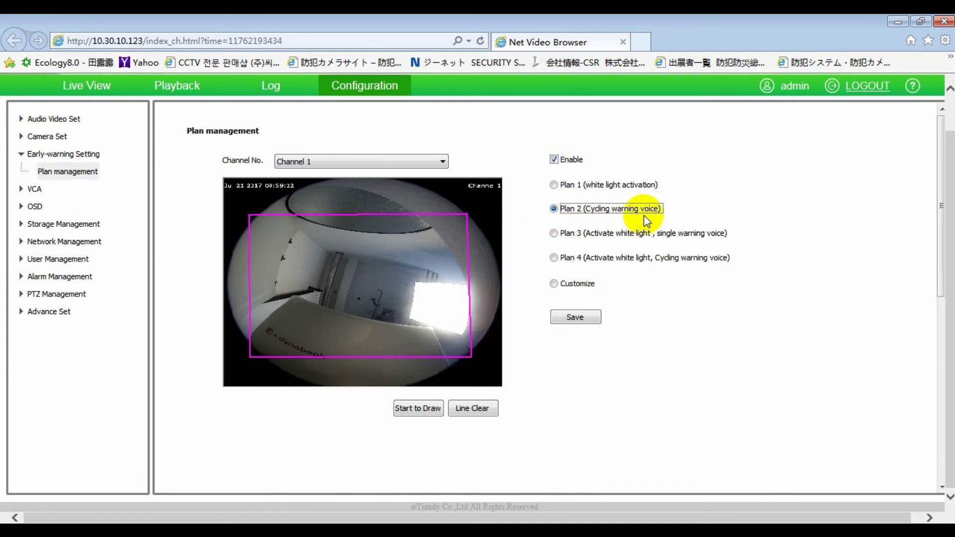
{"action": "left_click", "coordinate": [554, 233]}
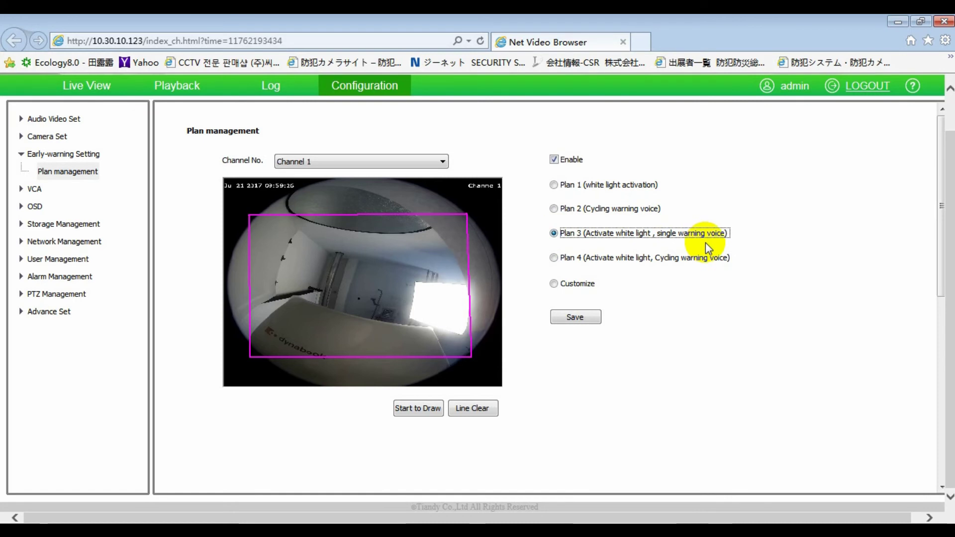
{"action": "left_click", "coordinate": [553, 257]}
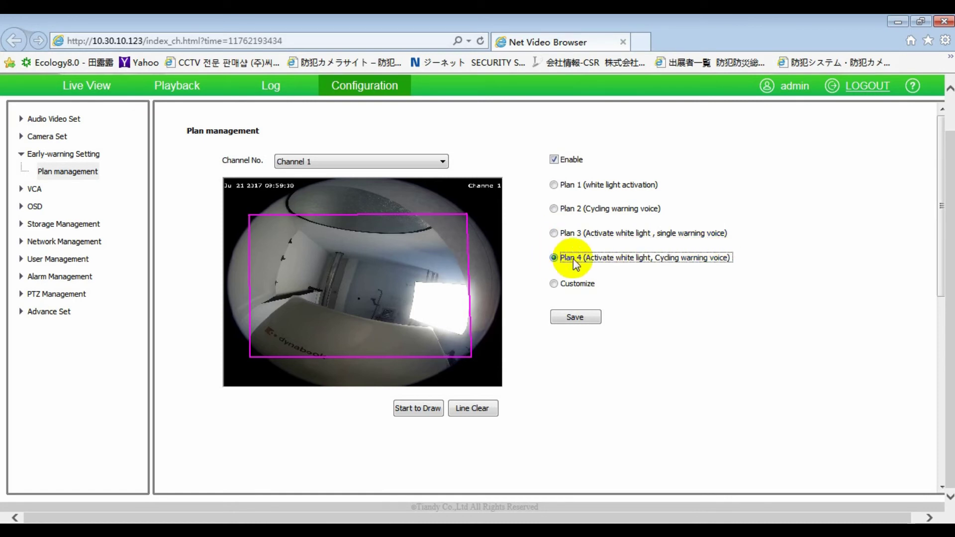
{"action": "left_click", "coordinate": [553, 283]}
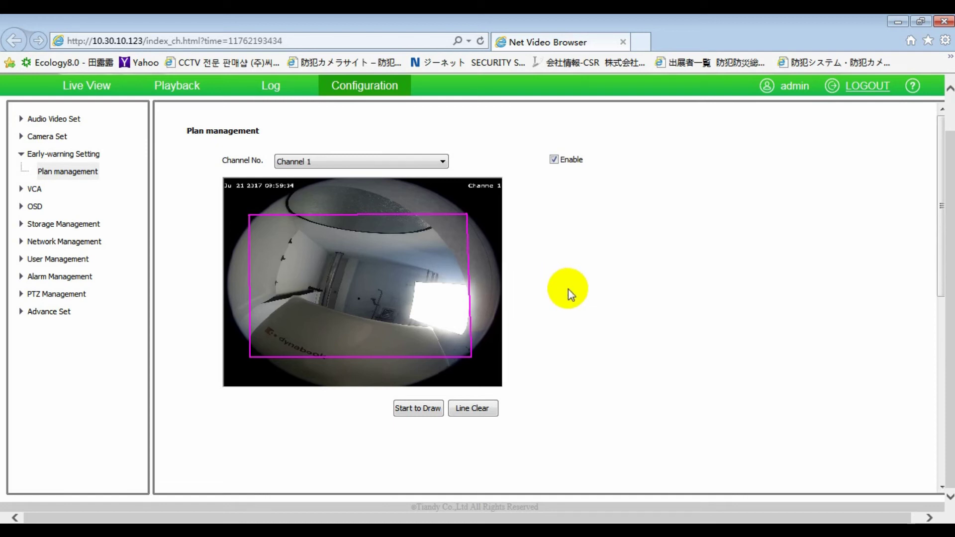
Mark Rule ID 1 of the customized plan as valid and look over its schedule and link type settings.
{"action": "left_click_drag", "start_coordinate": [938, 214], "coordinate": [939, 262]}
{"action": "left_click", "coordinate": [936, 276]}
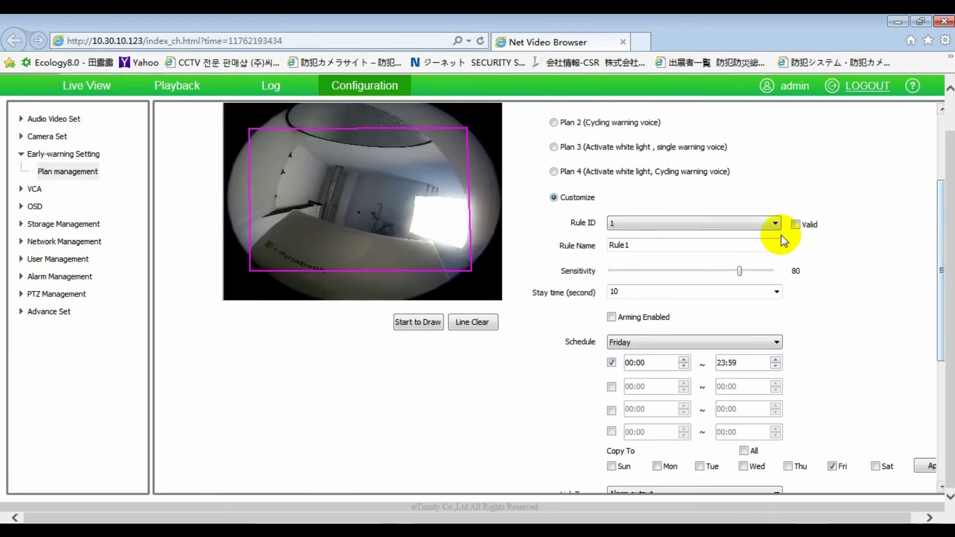
{"action": "left_click", "coordinate": [796, 225]}
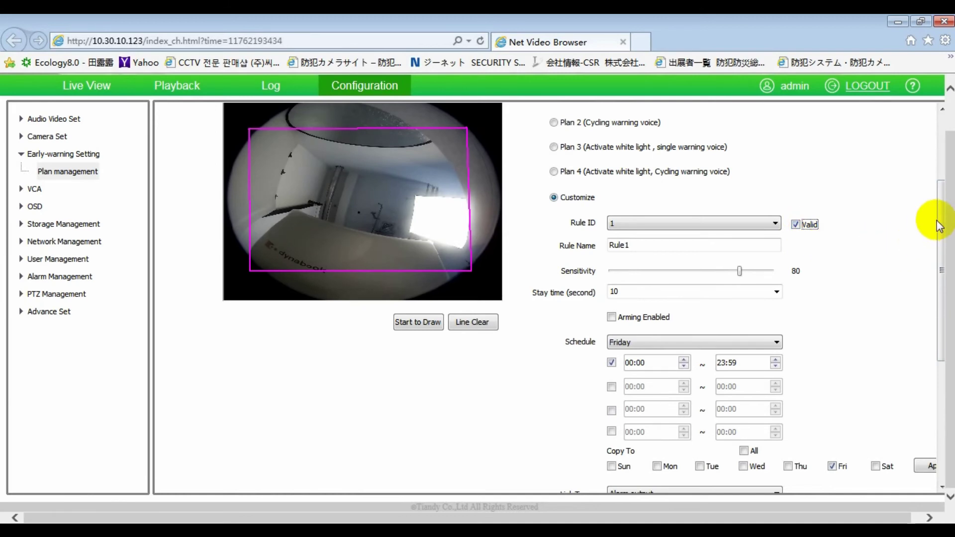
{"action": "left_click", "coordinate": [943, 257]}
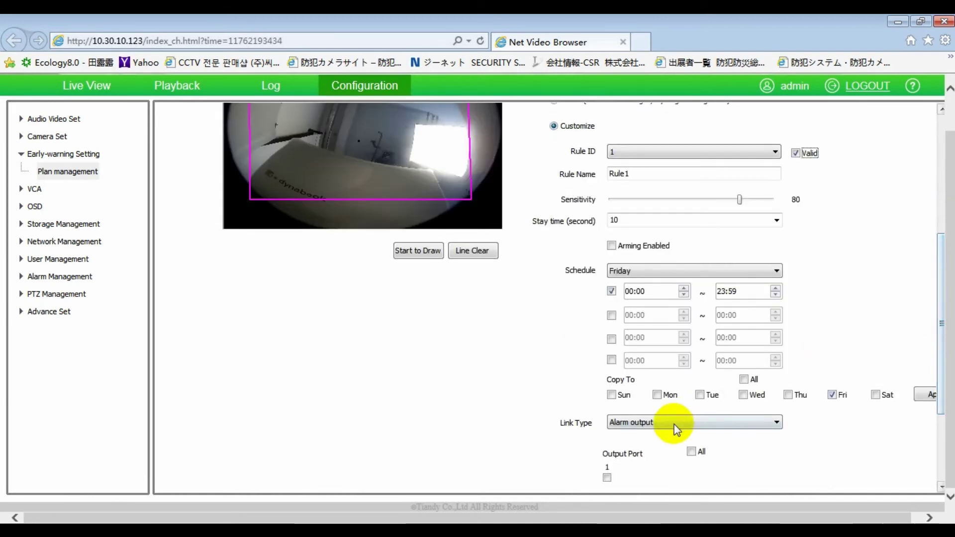
{"action": "left_click", "coordinate": [926, 394]}
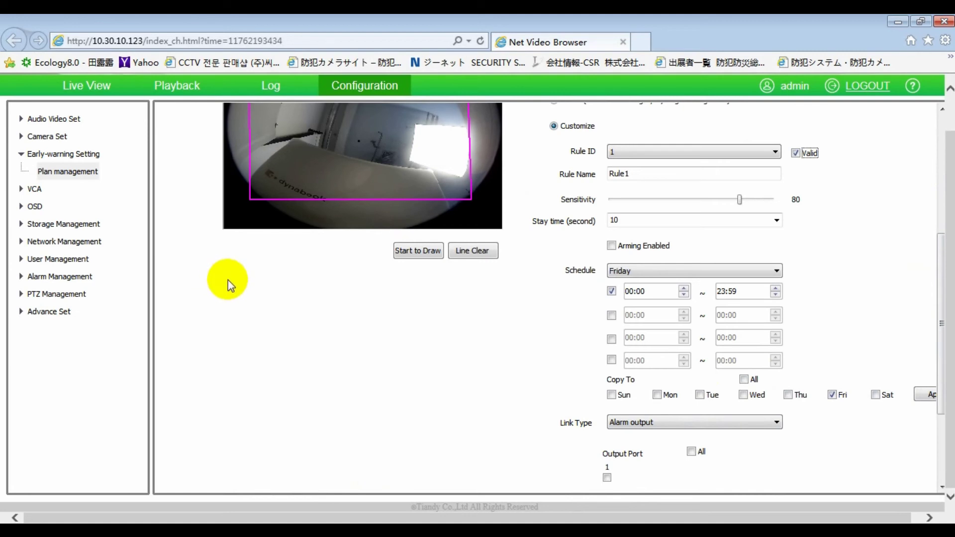
Reopen the VCA rule creation page, accepting any configuration prompt, and clear the existing heatmap detection area.
{"action": "scroll", "coordinate": [270, 231], "scroll_direction": "up", "scroll_amount": 3}
{"action": "left_click", "coordinate": [26, 231]}
{"action": "left_click", "coordinate": [61, 248]}
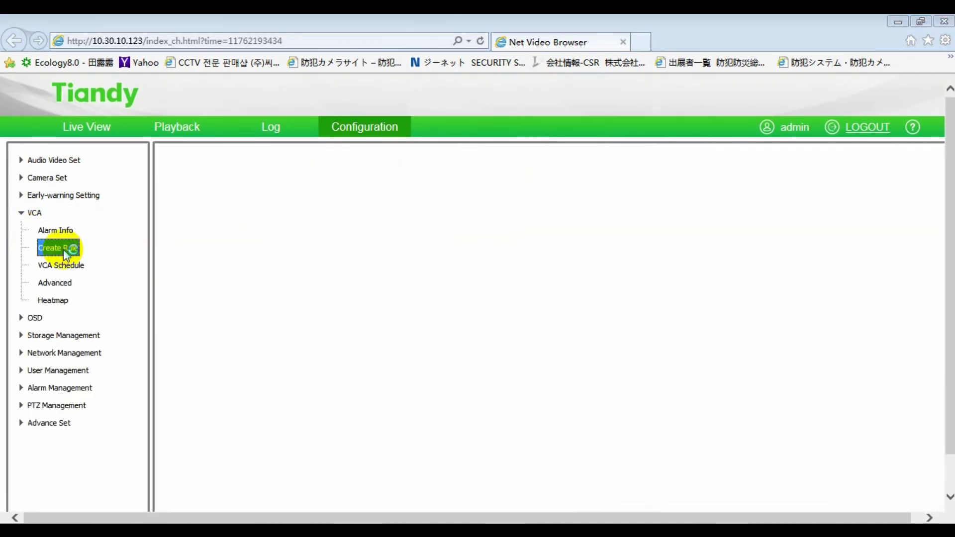
{"action": "left_click", "coordinate": [420, 316]}
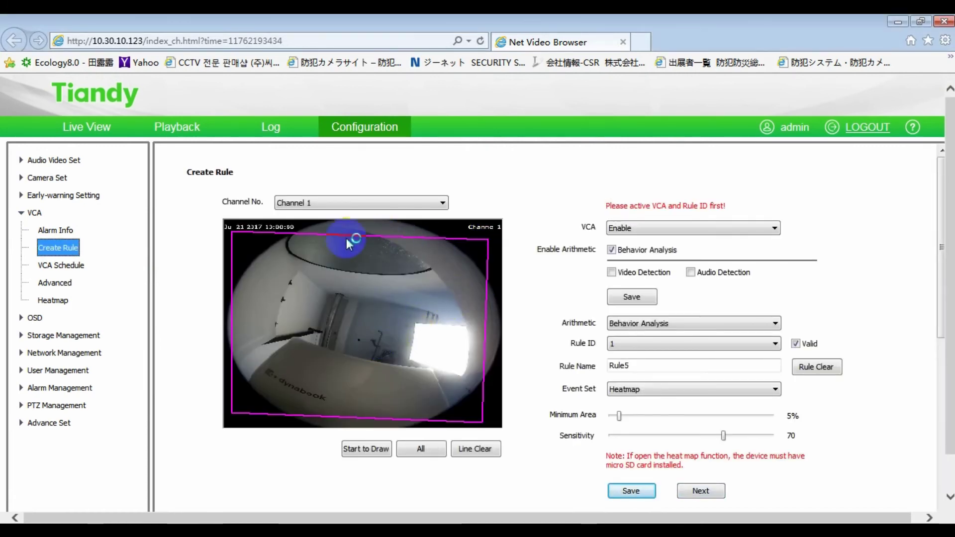
{"action": "left_click", "coordinate": [475, 451]}
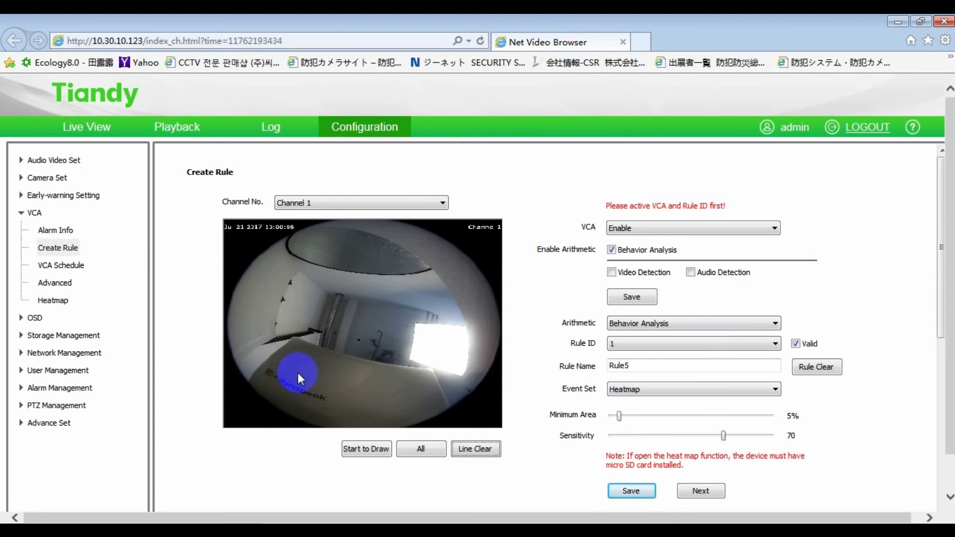
Draw a new four-cornered heatmap detection area across the middle of the fisheye image, adjust its last corner, and continue to the schedule.
{"action": "left_click", "coordinate": [365, 448]}
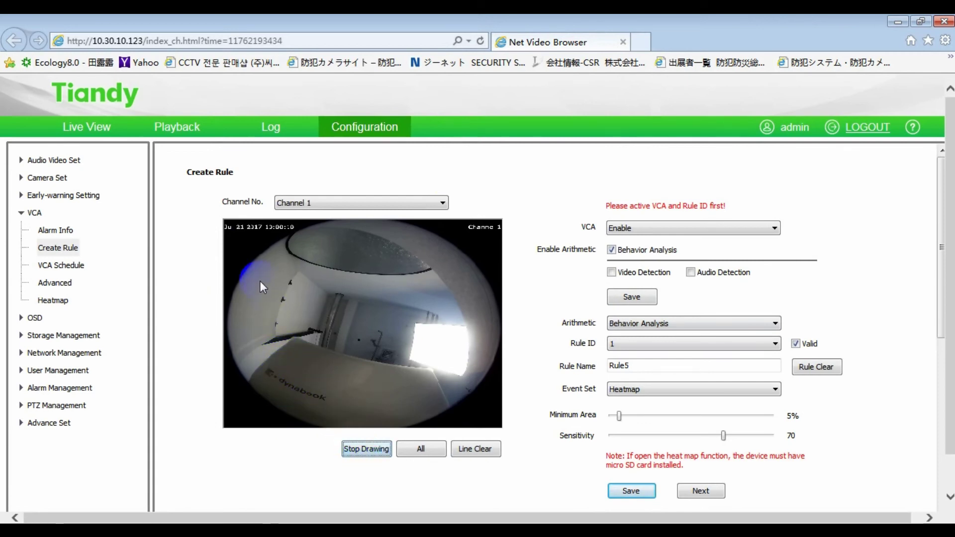
{"action": "left_click", "coordinate": [252, 396]}
{"action": "left_click", "coordinate": [463, 399]}
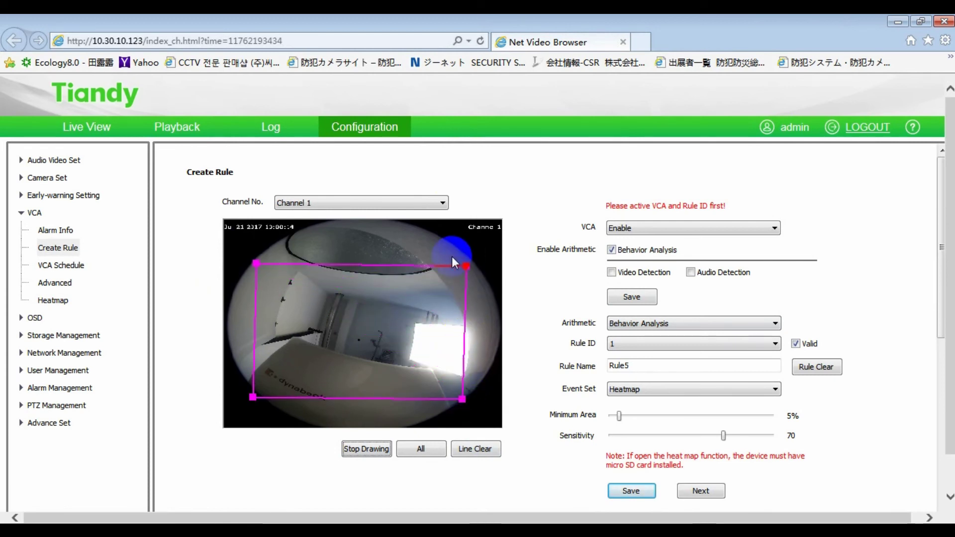
{"action": "left_click", "coordinate": [450, 239]}
{"action": "left_click_drag", "start_coordinate": [450, 239], "coordinate": [458, 271]}
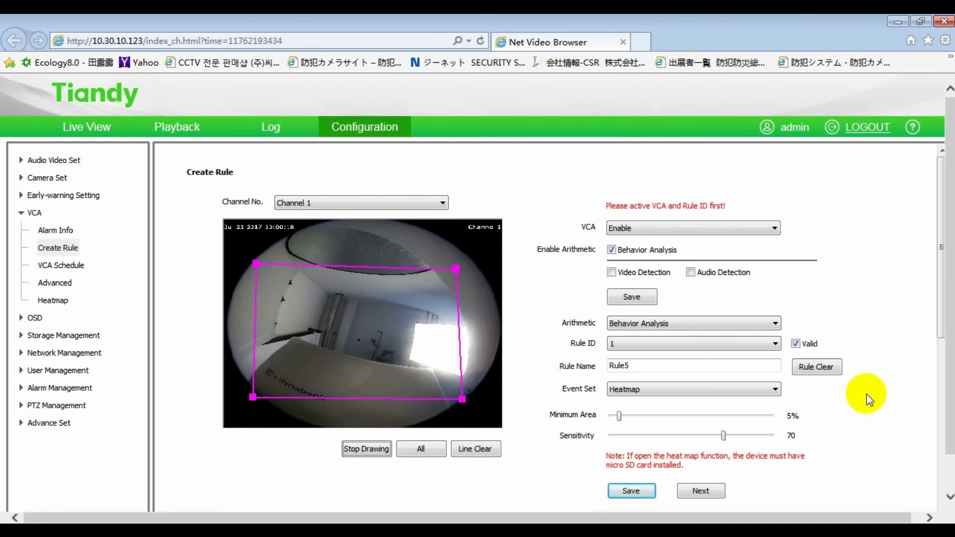
{"action": "left_click", "coordinate": [696, 489]}
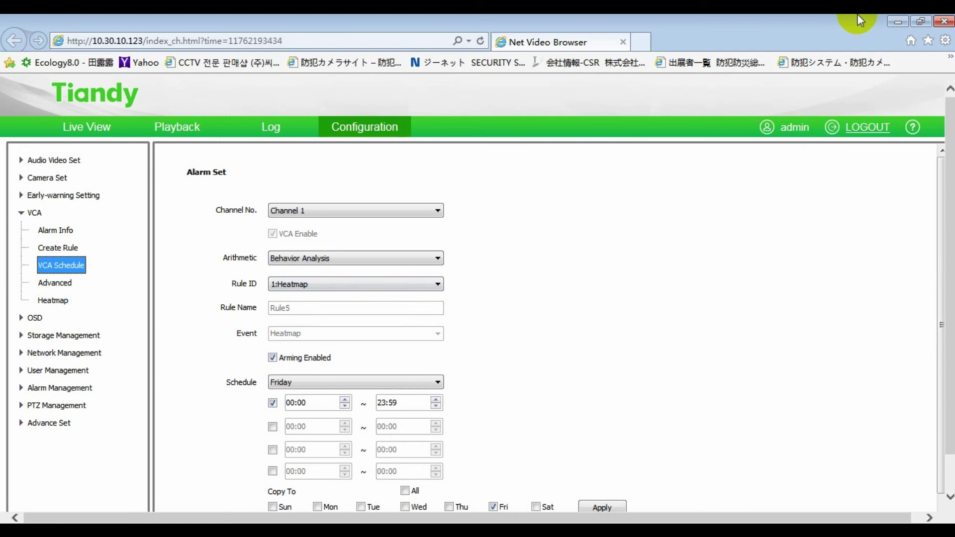
Select all days as copy targets for the heatmap rule's Friday 00:00–23:59 schedule and save it.
{"action": "left_click", "coordinate": [938, 188]}
{"action": "left_click_drag", "start_coordinate": [939, 188], "coordinate": [930, 289]}
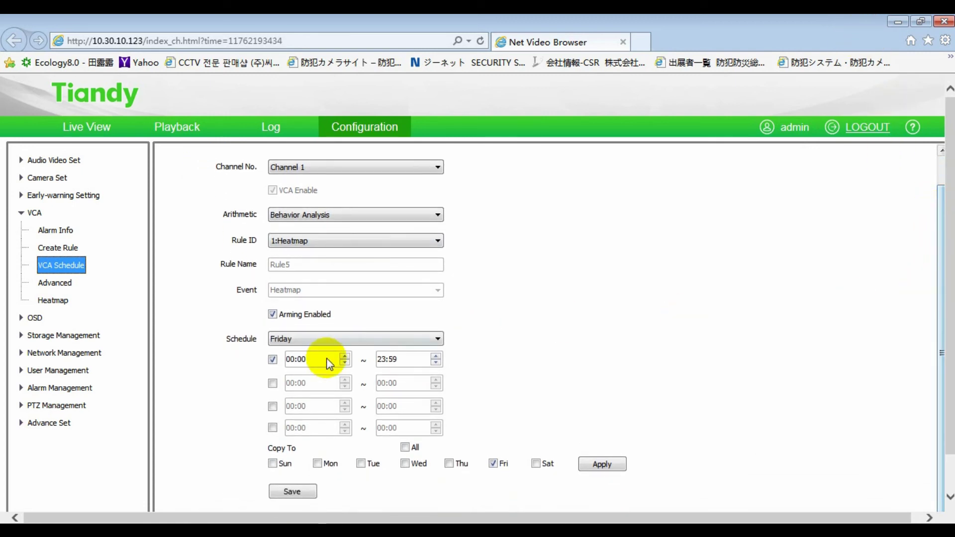
{"action": "left_click", "coordinate": [405, 447]}
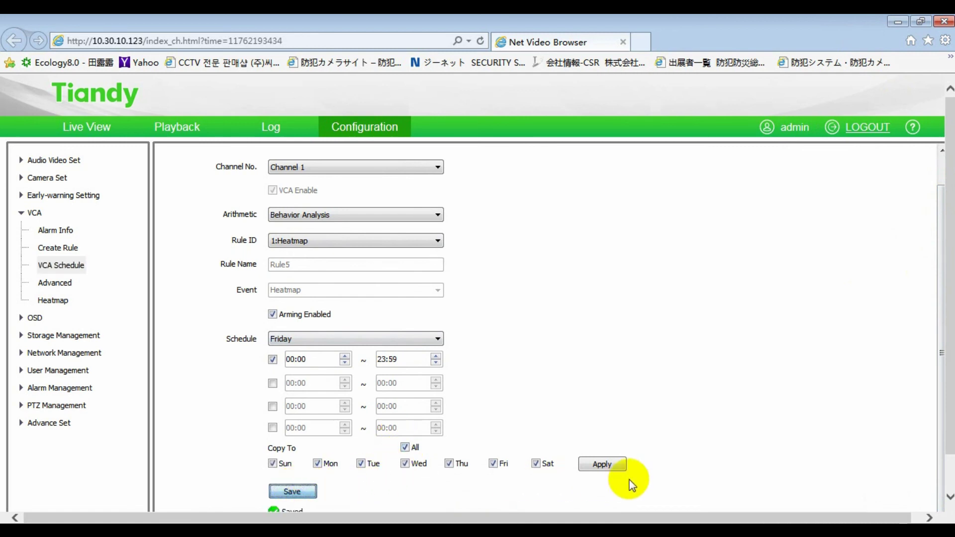
Apply the heatmap rule's arming schedule copy to all selected days.
{"action": "left_click", "coordinate": [614, 465]}
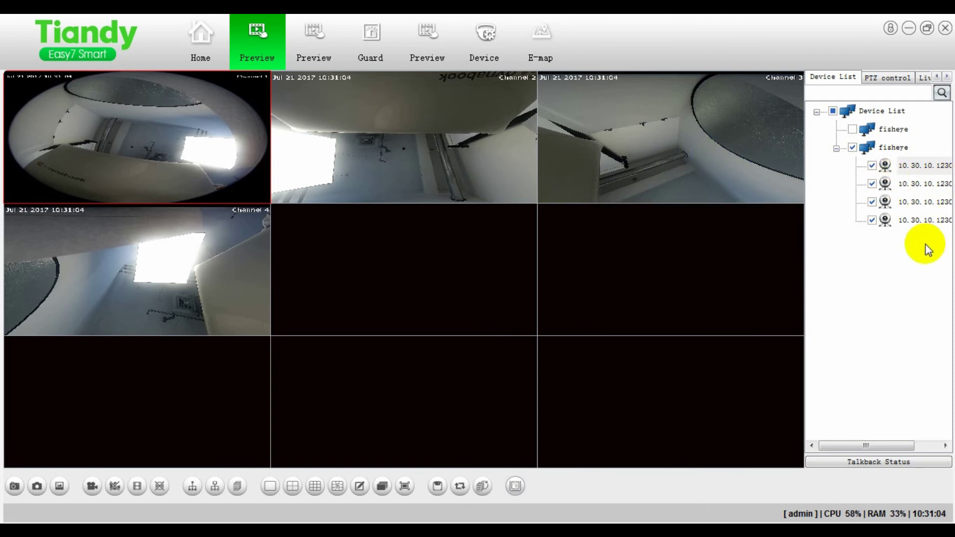
In Easy7 Smart, open the fishview for the Channel 1 fisheye video and rotate the blue-outlined dewarped view clockwise.
{"action": "right_click", "coordinate": [155, 117]}
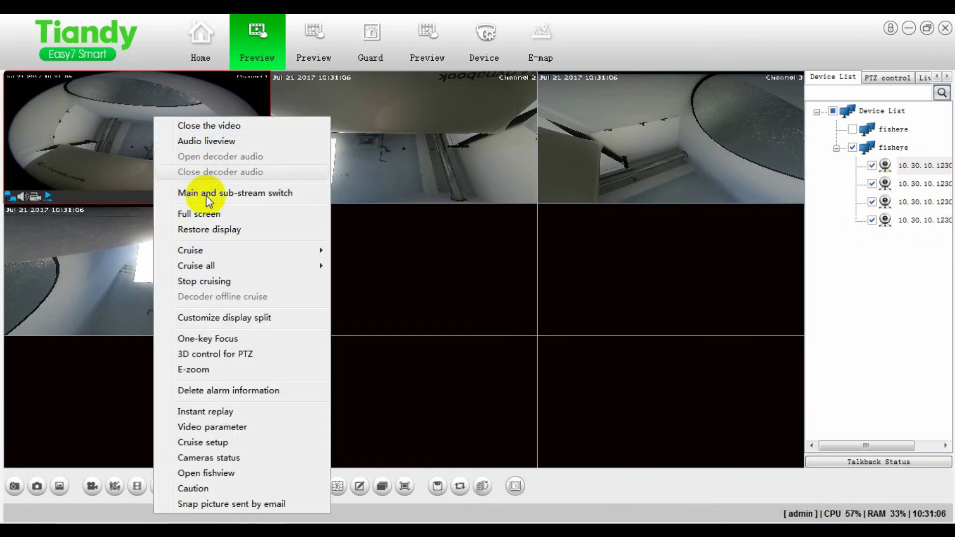
{"action": "left_click", "coordinate": [219, 473]}
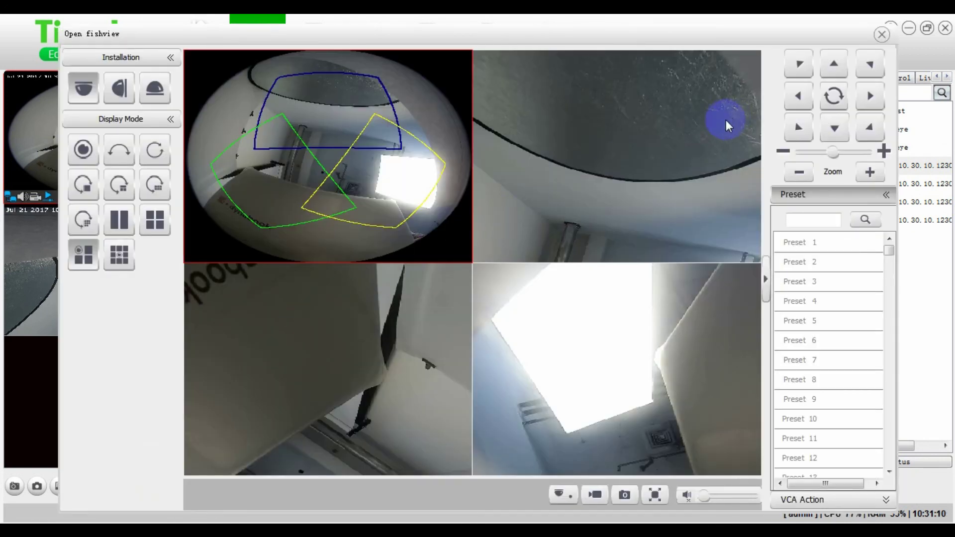
{"action": "left_click", "coordinate": [641, 147]}
{"action": "left_click", "coordinate": [580, 153]}
{"action": "left_click", "coordinate": [870, 97]}
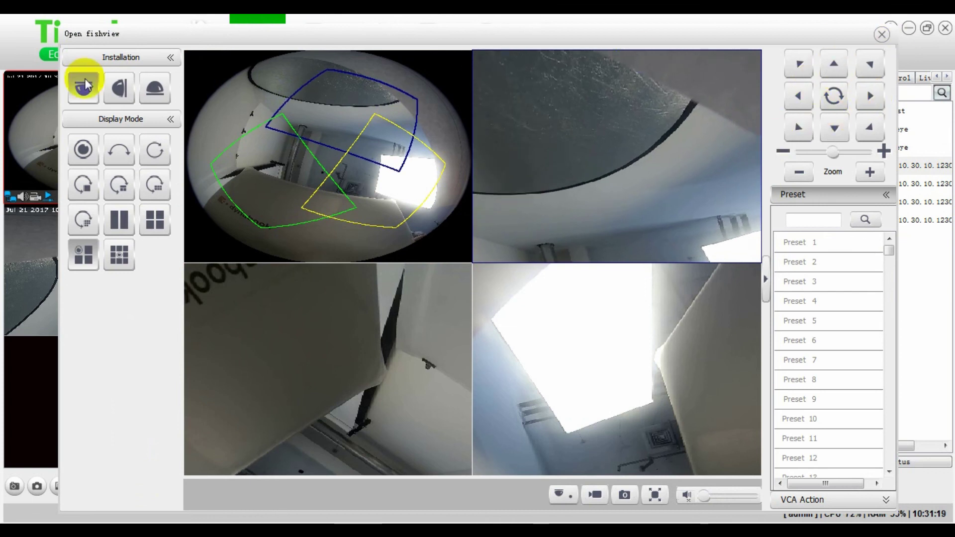
Compare the wall and desktop installation modes in the fishview, return to ceiling mode, and close the fishview window.
{"action": "left_click", "coordinate": [119, 89]}
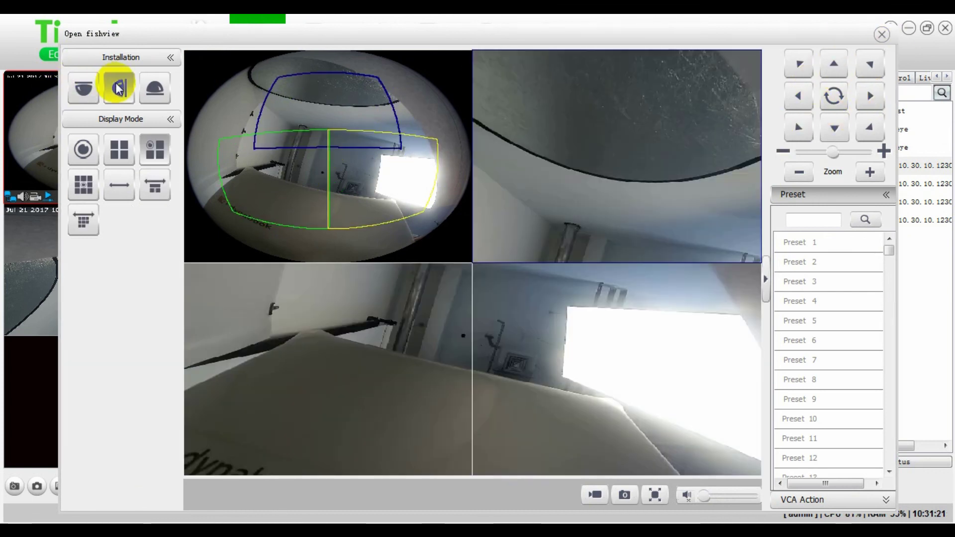
{"action": "left_click", "coordinate": [153, 89]}
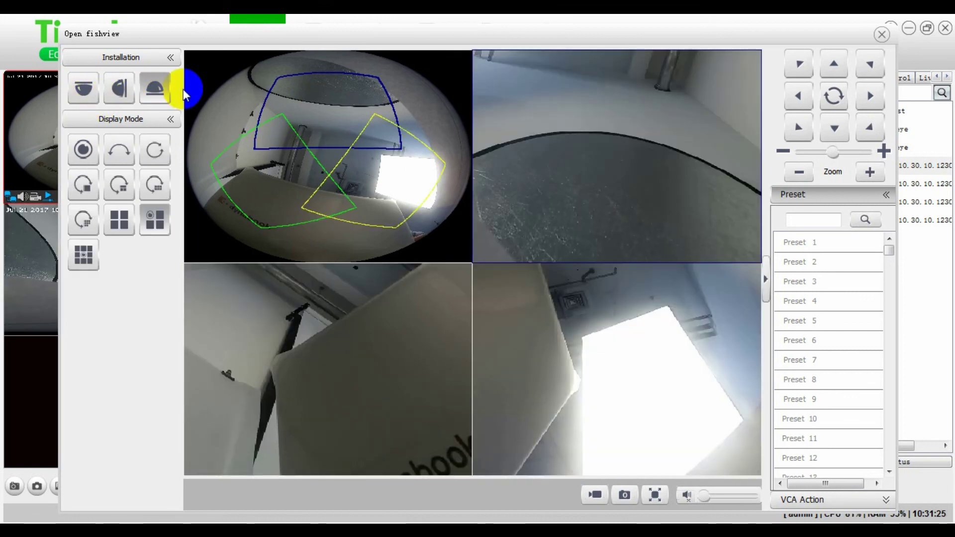
{"action": "left_click", "coordinate": [83, 89]}
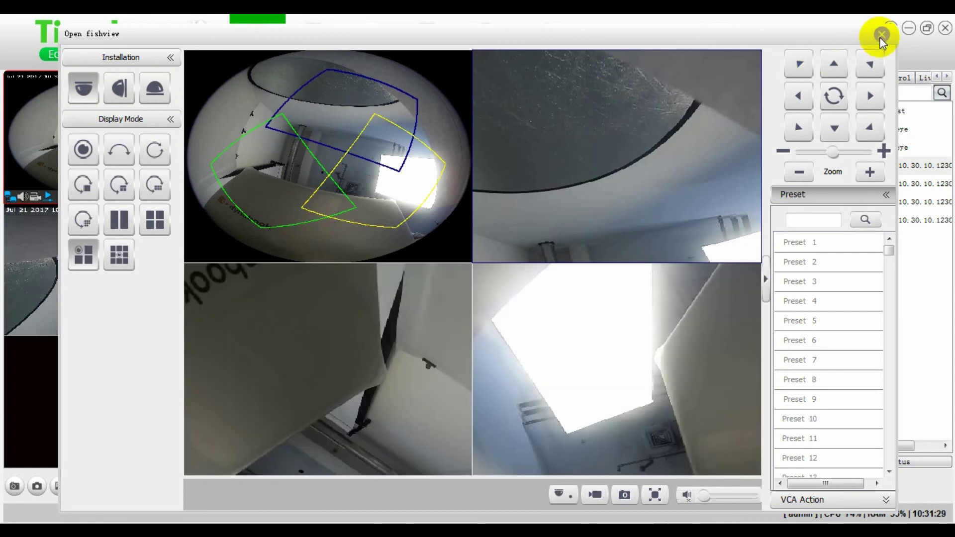
{"action": "left_click", "coordinate": [881, 35]}
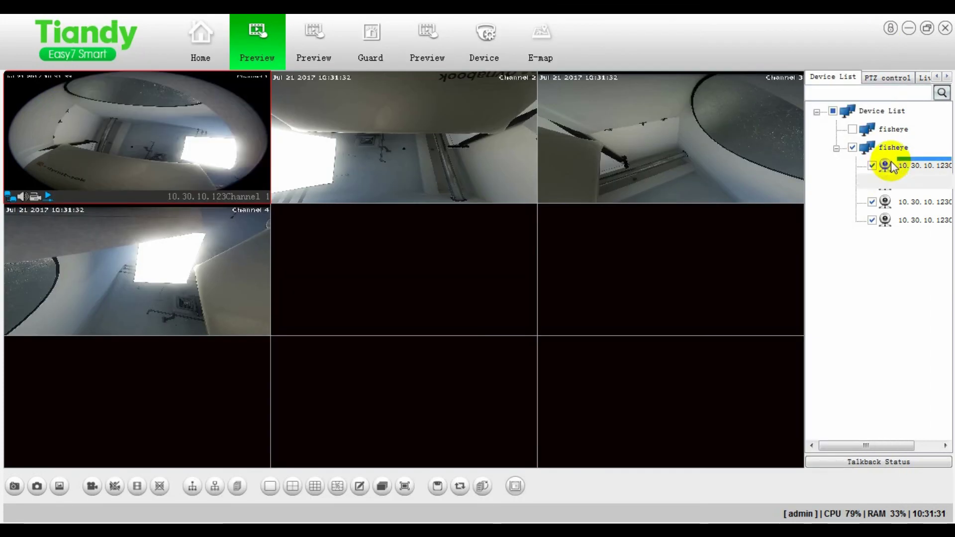
Open the Guard view for the fisheye's first channel using Caution and try the guard controls beneath its video.
{"action": "right_click", "coordinate": [887, 163]}
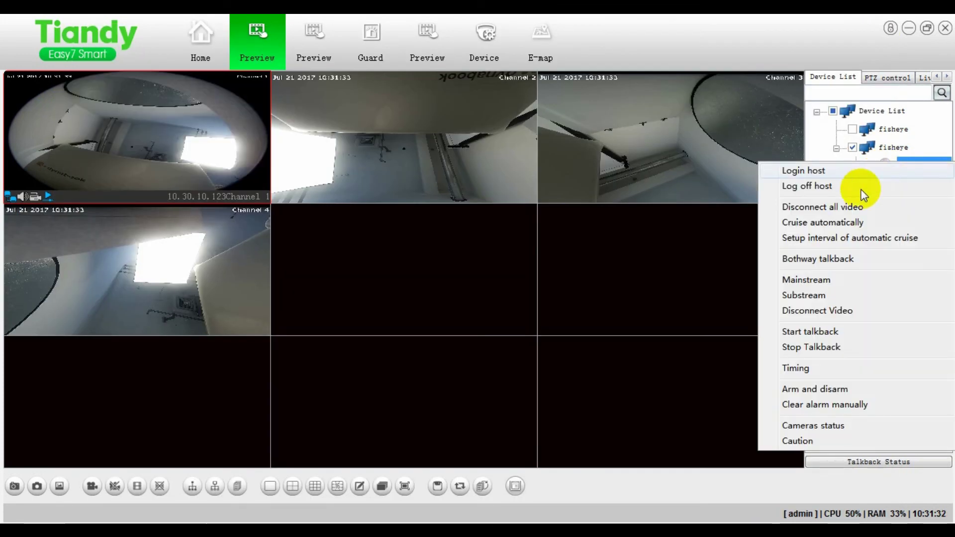
{"action": "left_click", "coordinate": [797, 440]}
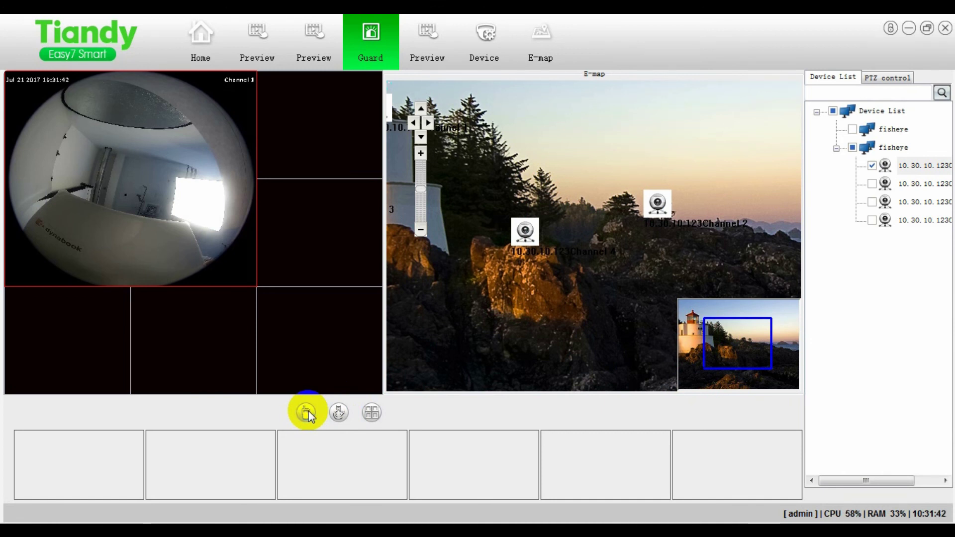
{"action": "left_click", "coordinate": [335, 413]}
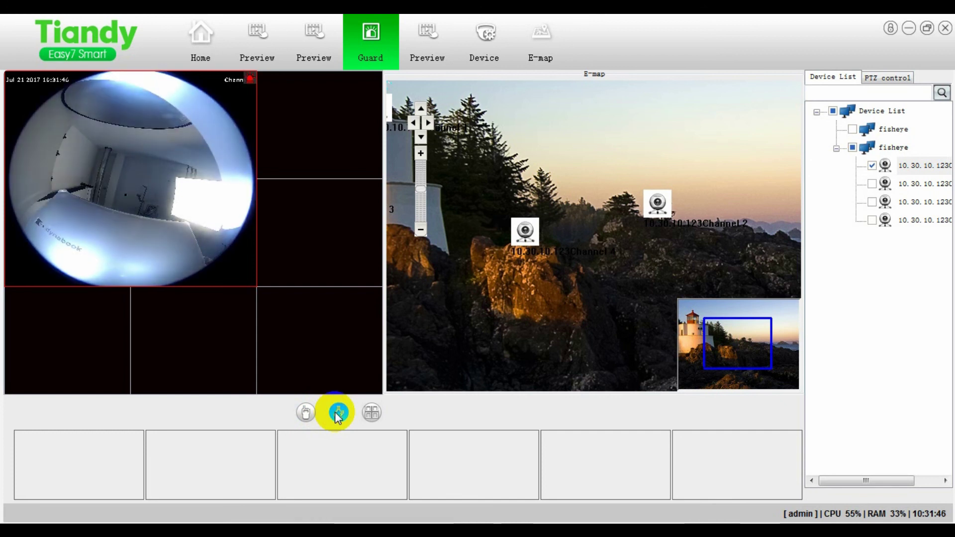
{"action": "left_click", "coordinate": [338, 412]}
{"action": "left_click", "coordinate": [372, 413]}
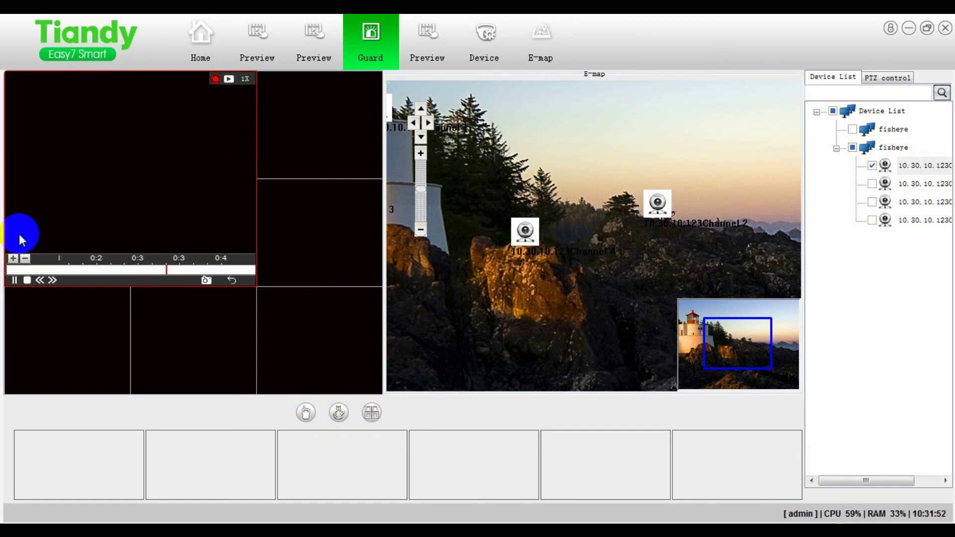
{"action": "left_click", "coordinate": [300, 407]}
Try to open the Channel 4 camera from the map within the Guard view.
{"action": "left_click", "coordinate": [502, 234]}
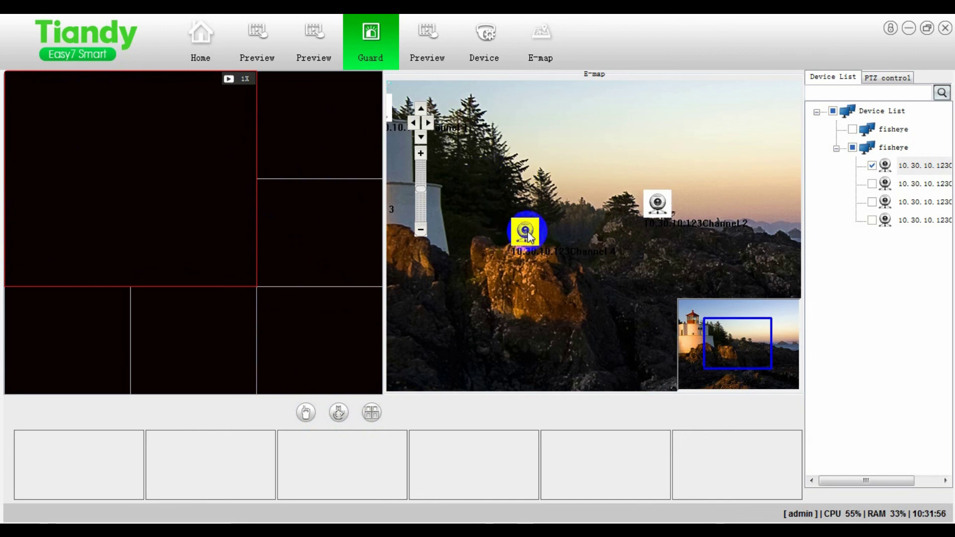
{"action": "left_click", "coordinate": [373, 411]}
{"action": "double_click", "coordinate": [525, 231]}
{"action": "left_click", "coordinate": [696, 160]}
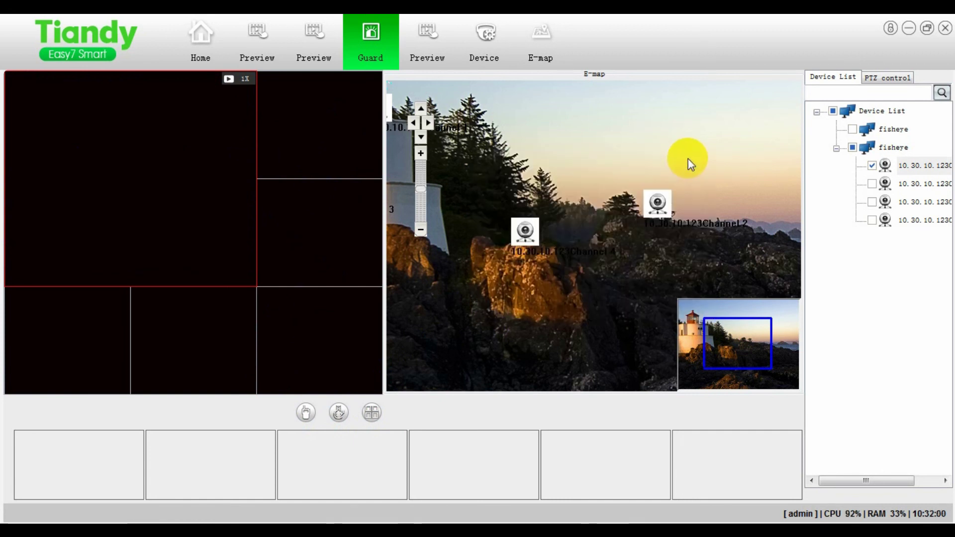
Open the E-map page and preview the Channel 4, Channel 2 and Channel 3 cameras in turn, closing each video window.
{"action": "left_click", "coordinate": [539, 35]}
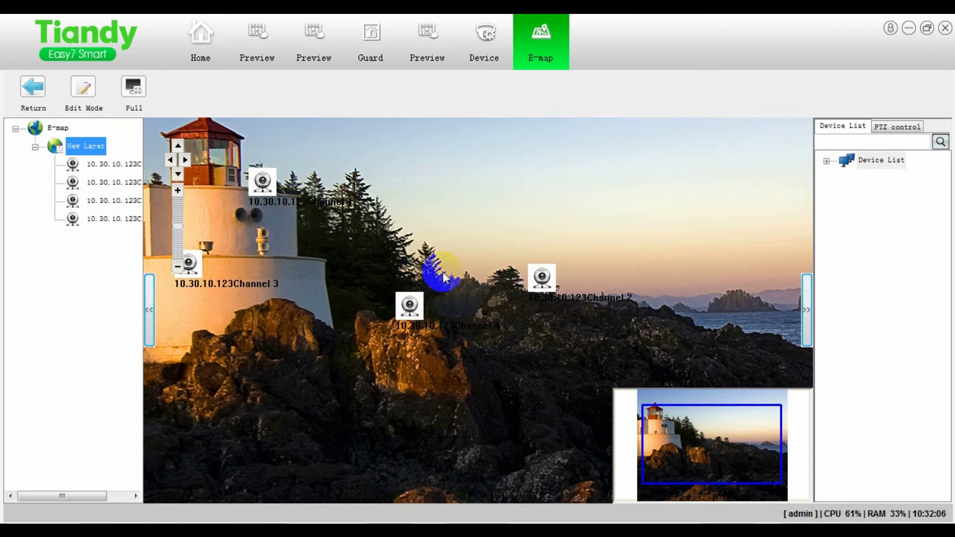
{"action": "double_click", "coordinate": [408, 305]}
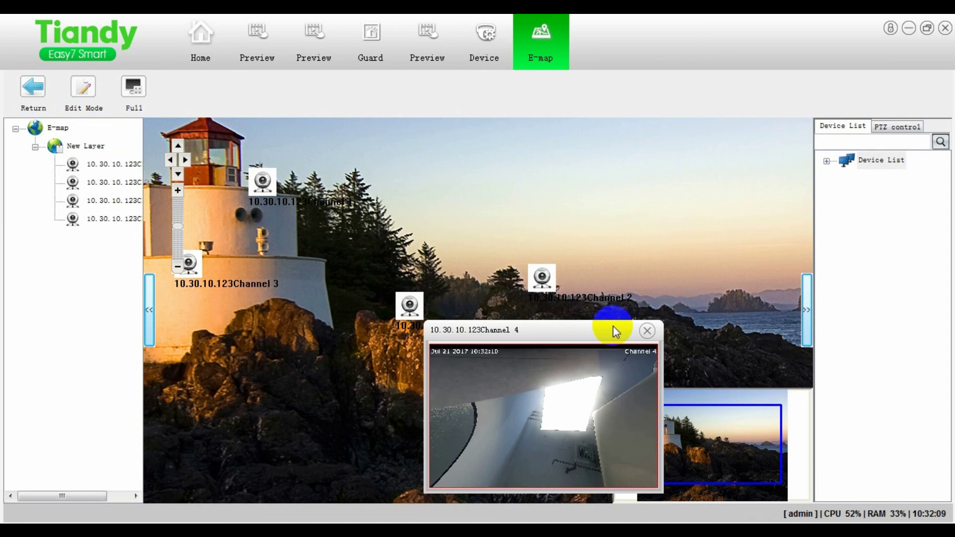
{"action": "left_click", "coordinate": [645, 330]}
{"action": "double_click", "coordinate": [544, 277]}
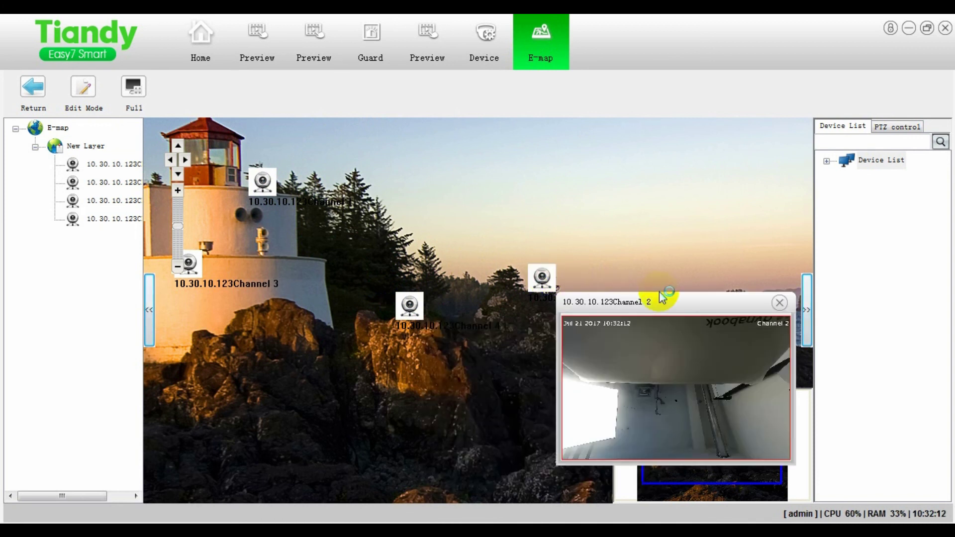
{"action": "left_click", "coordinate": [781, 301]}
{"action": "double_click", "coordinate": [178, 264]}
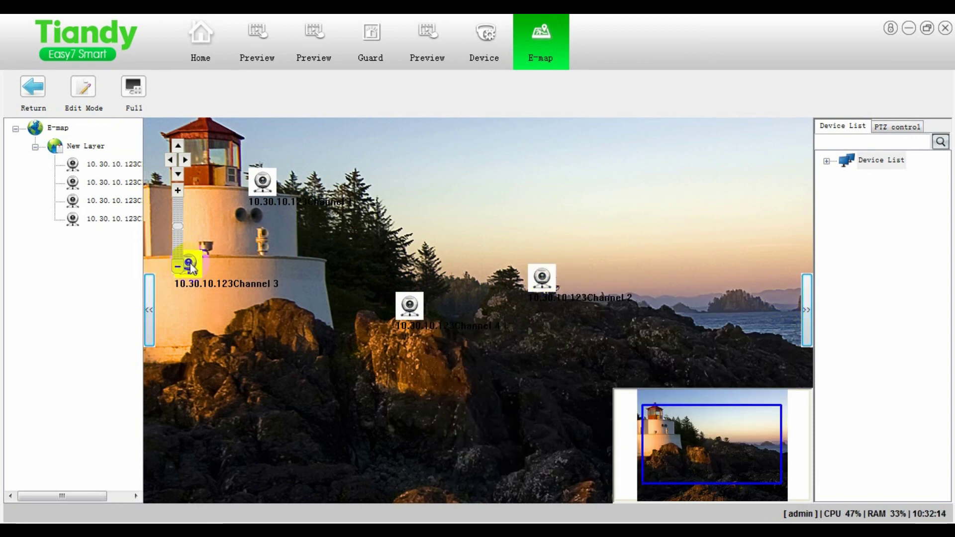
{"action": "left_click", "coordinate": [424, 289]}
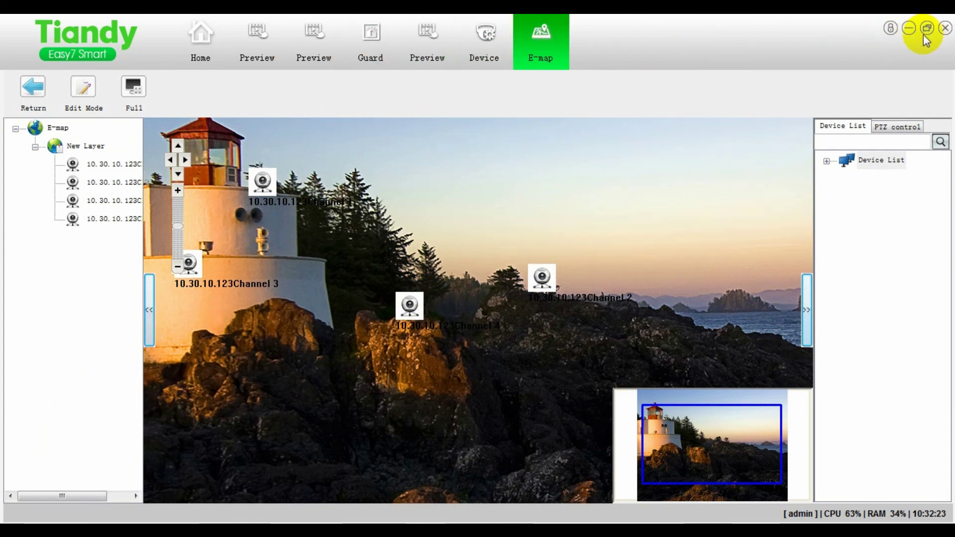
Open the Heatmap statistics page, select the second fisheye device's first channel, and choose the Heatmap-Space view.
{"action": "left_click", "coordinate": [198, 52]}
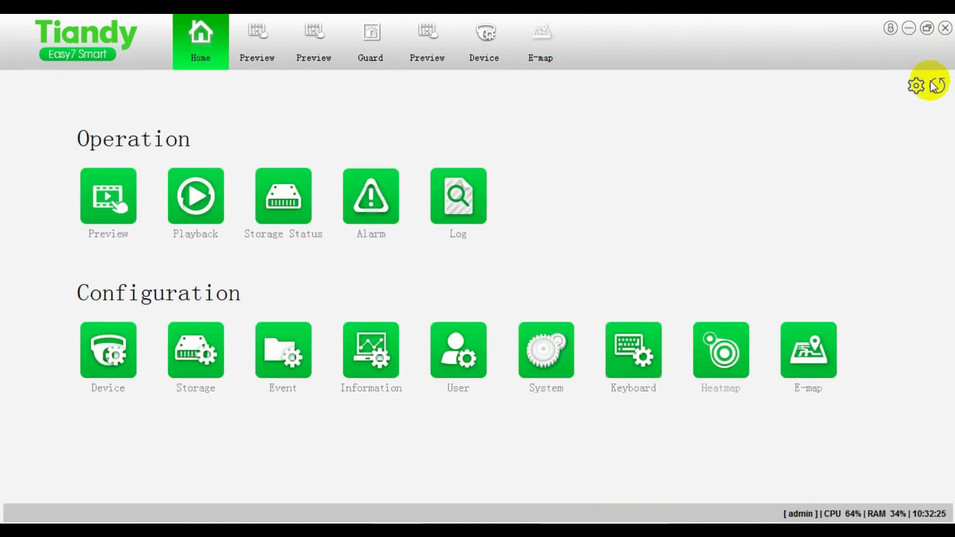
{"action": "left_click", "coordinate": [706, 354]}
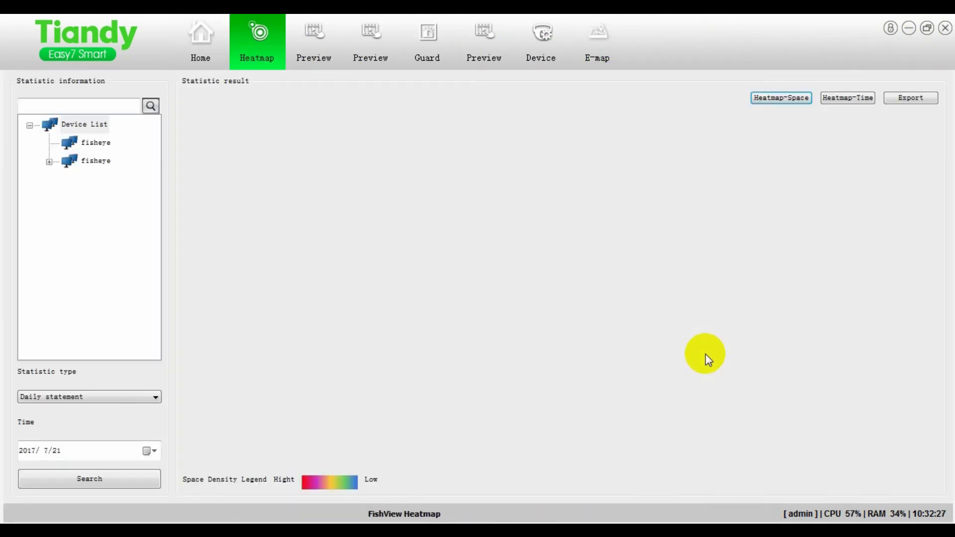
{"action": "left_click", "coordinate": [49, 162]}
{"action": "left_click", "coordinate": [97, 182]}
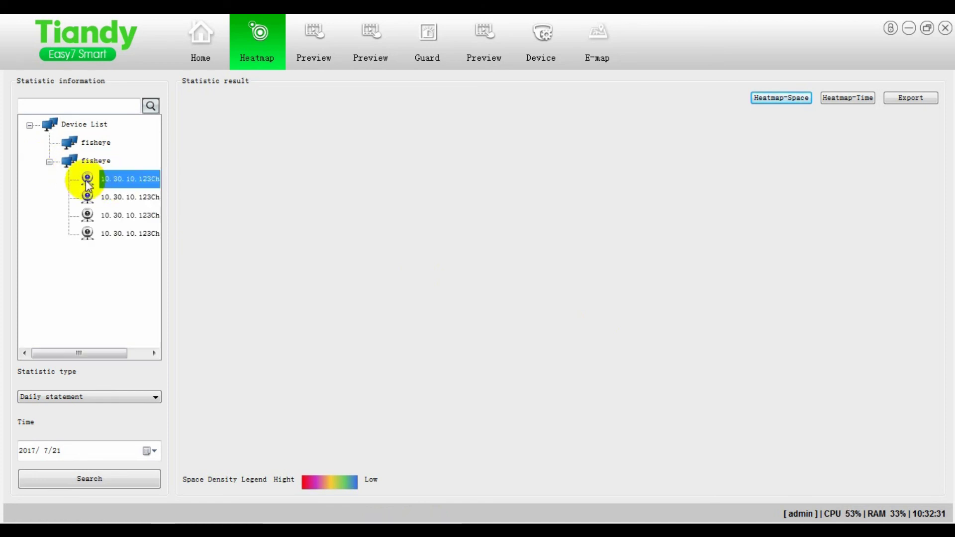
{"action": "left_click", "coordinate": [771, 99]}
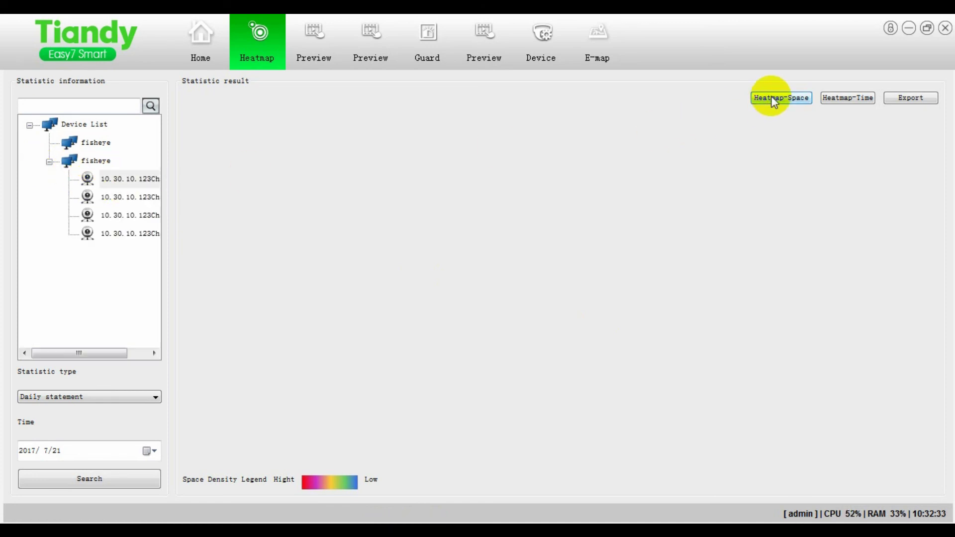